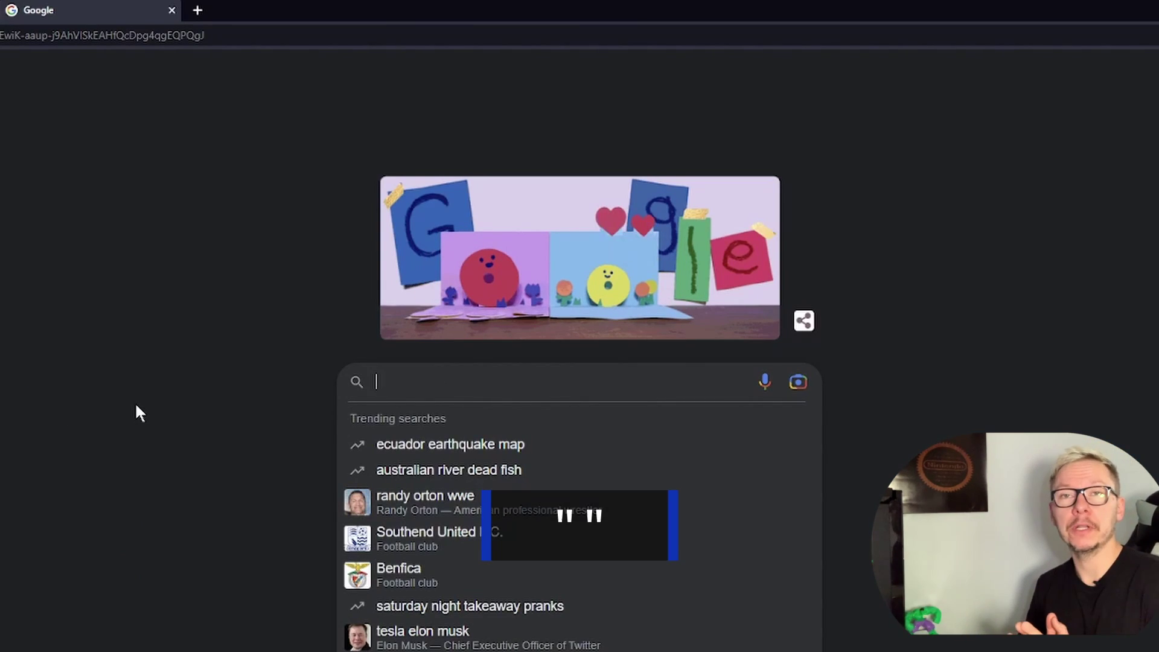
type("john ")
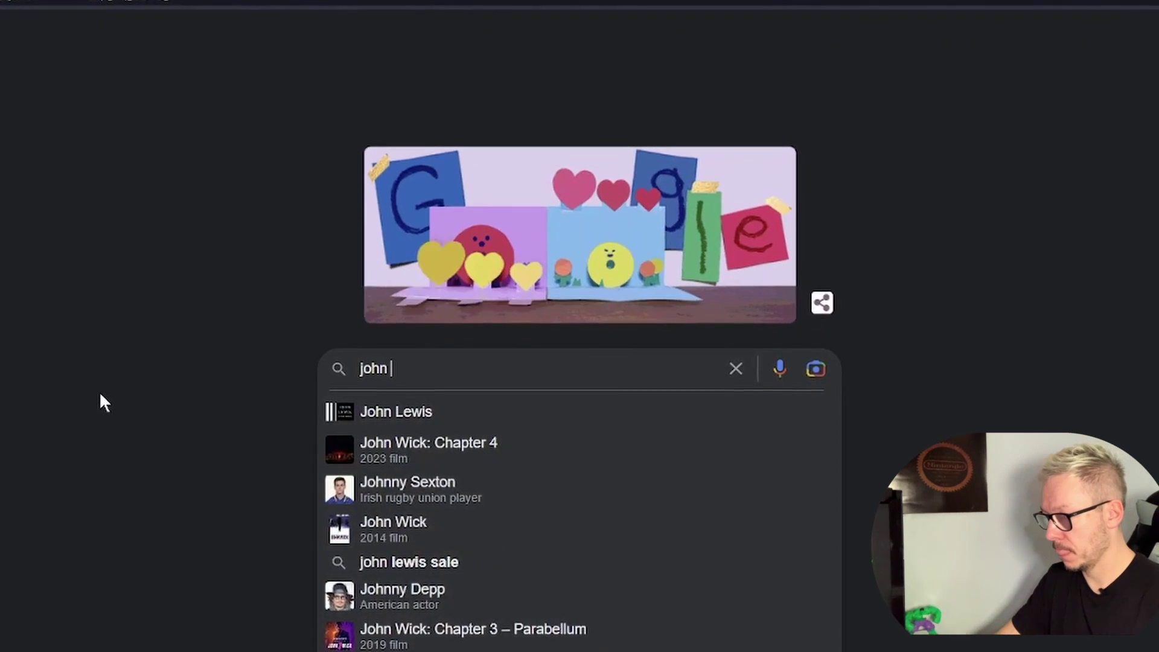
type("white")
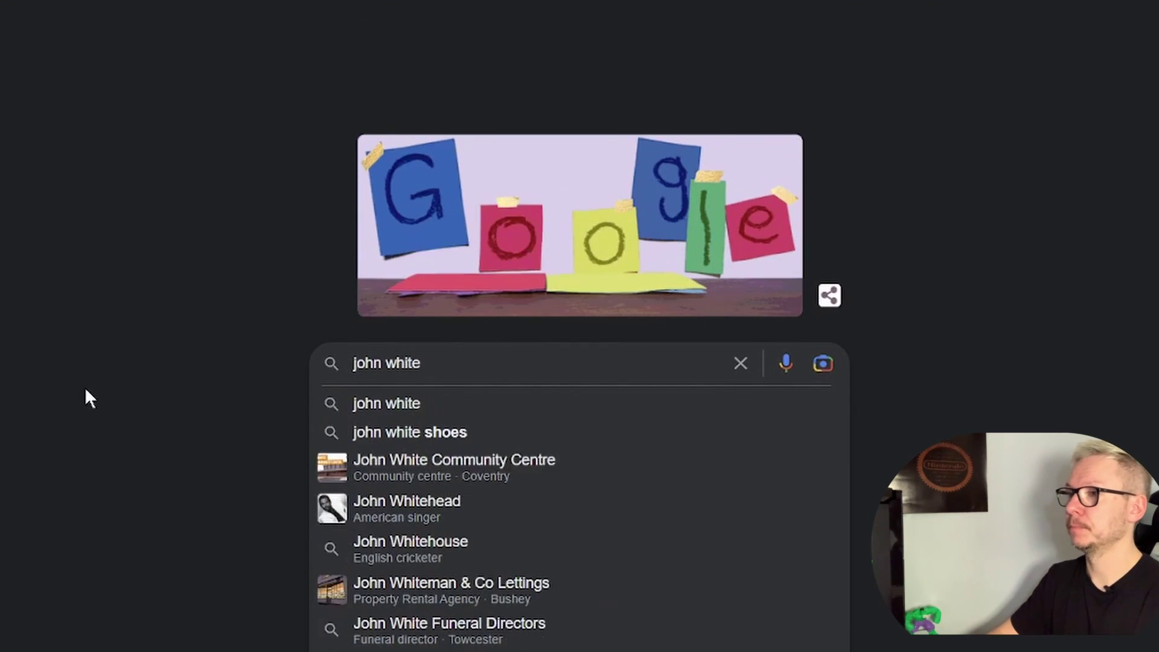
key("Return")
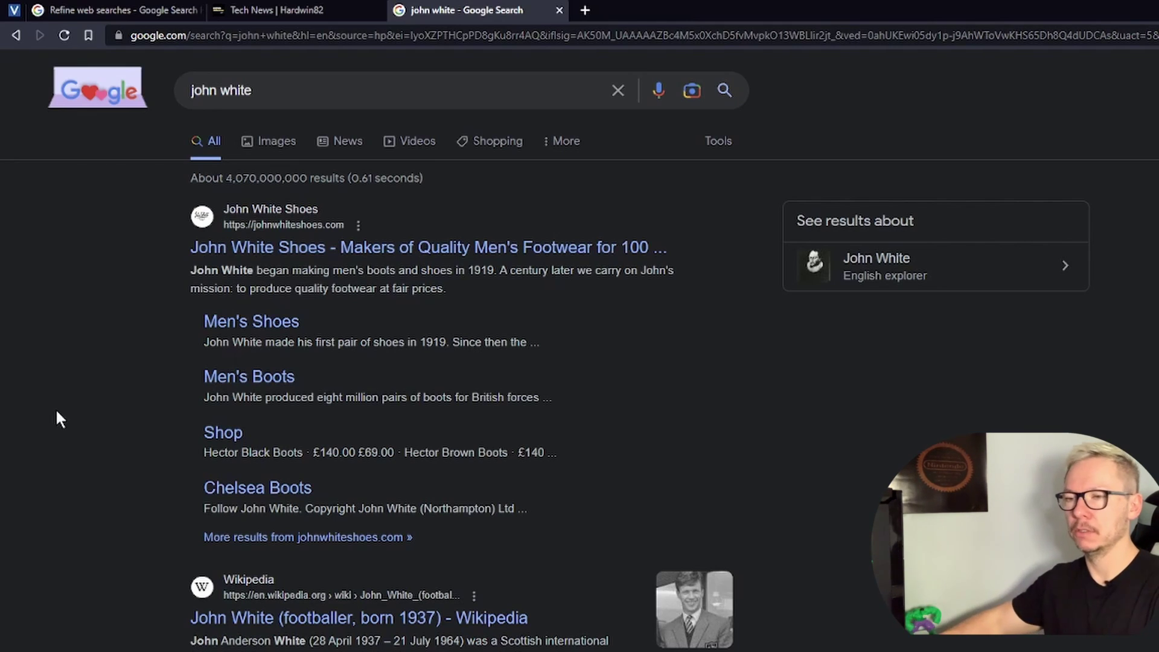
left_click(290, 90)
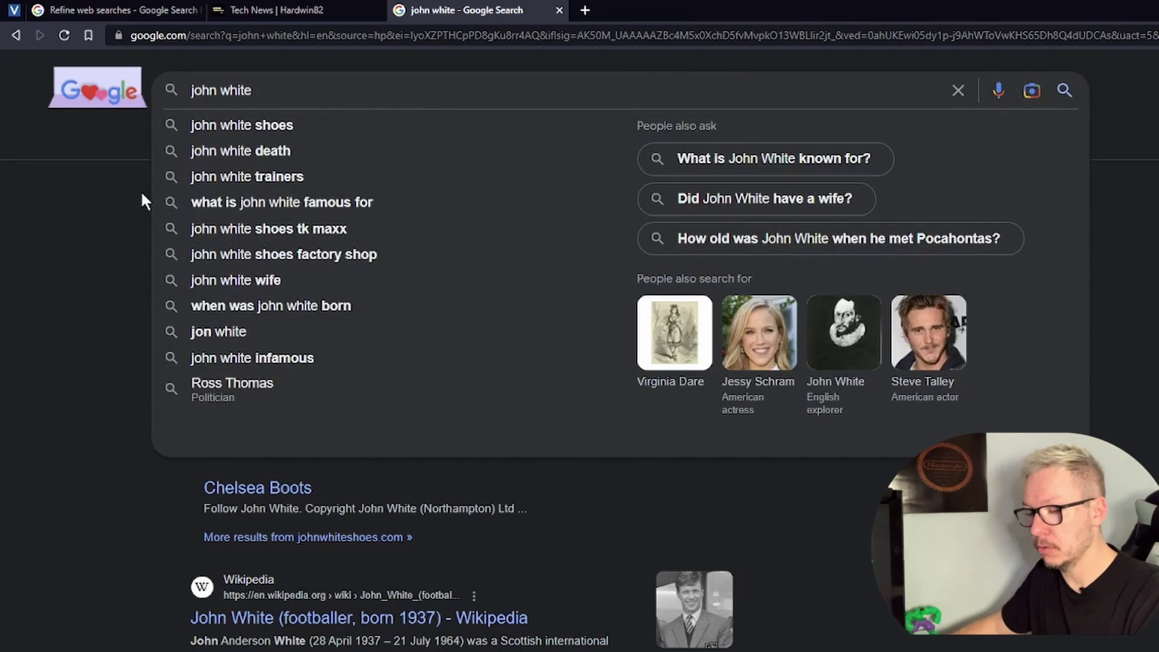
- Wrap john white in double quotes and run the exact-phrase search
type("@")
key("BackSpace")
type("\"")
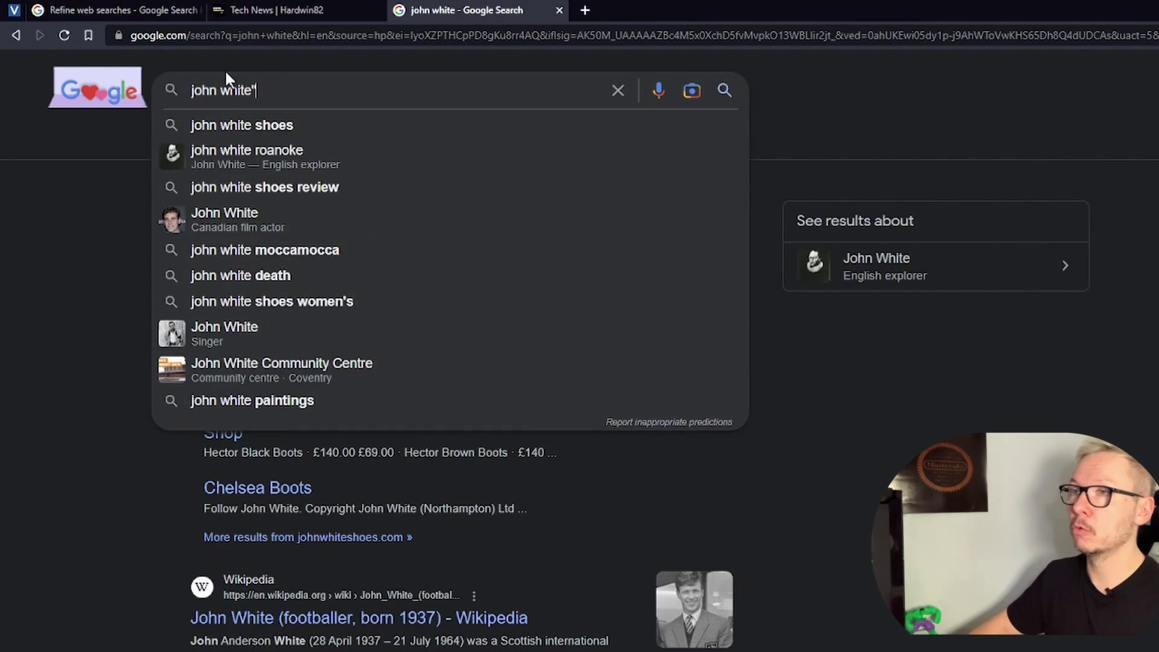
key("Home")
type("\"")
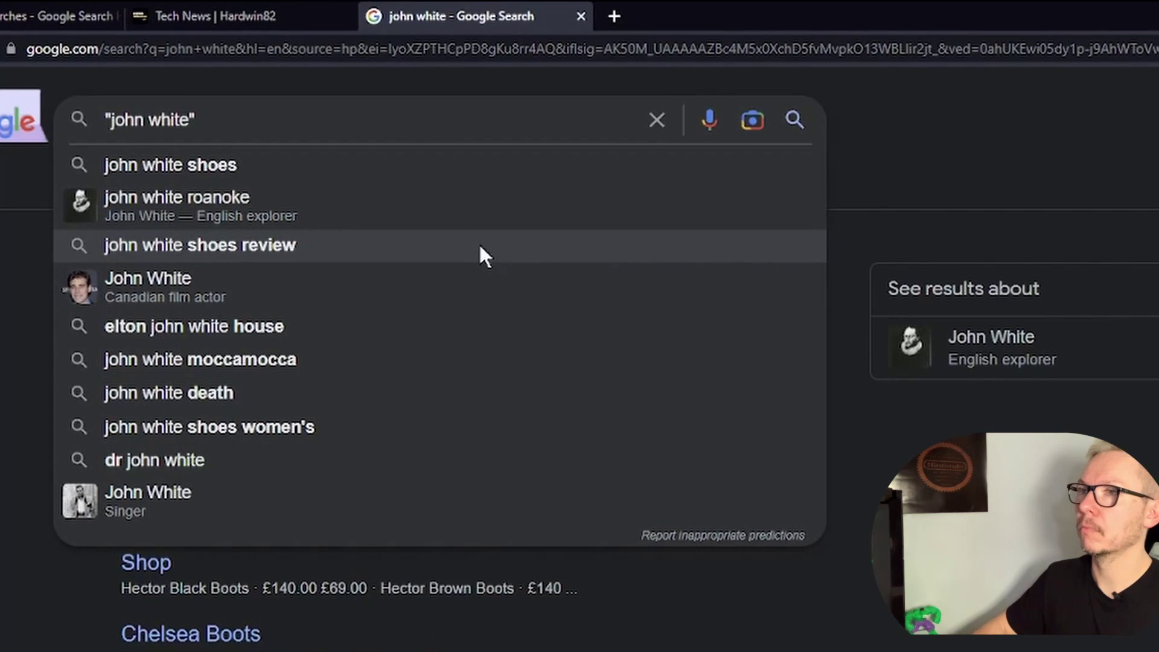
key("Return")
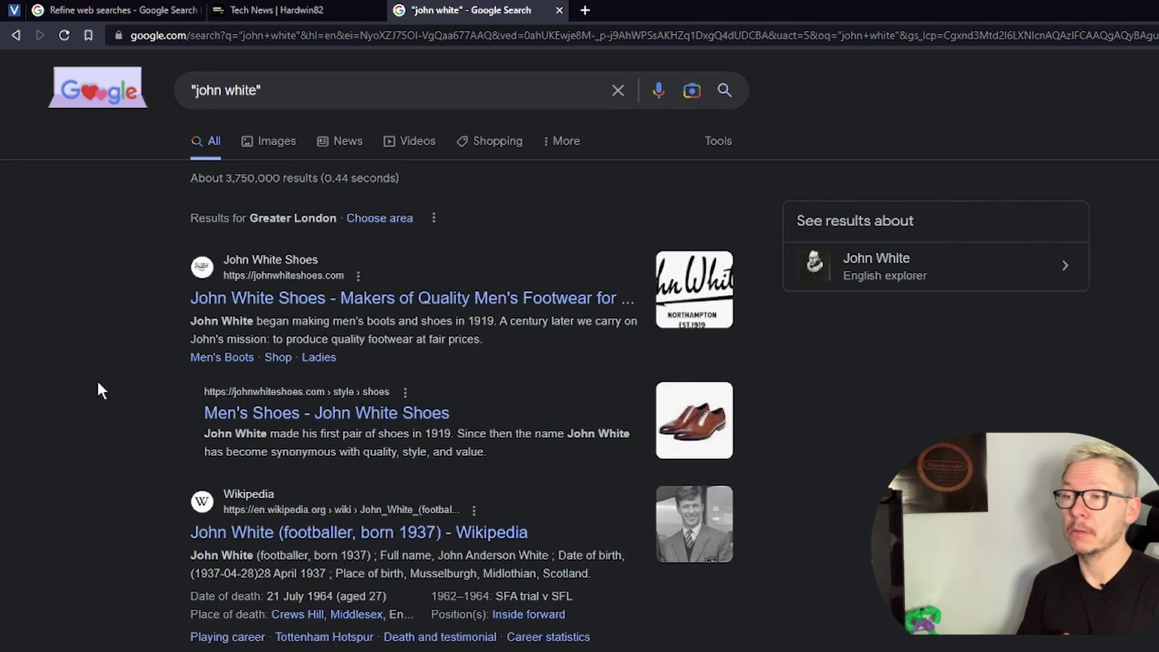
- Append -footballer to the "john white" query and rerun it
left_click(398, 89)
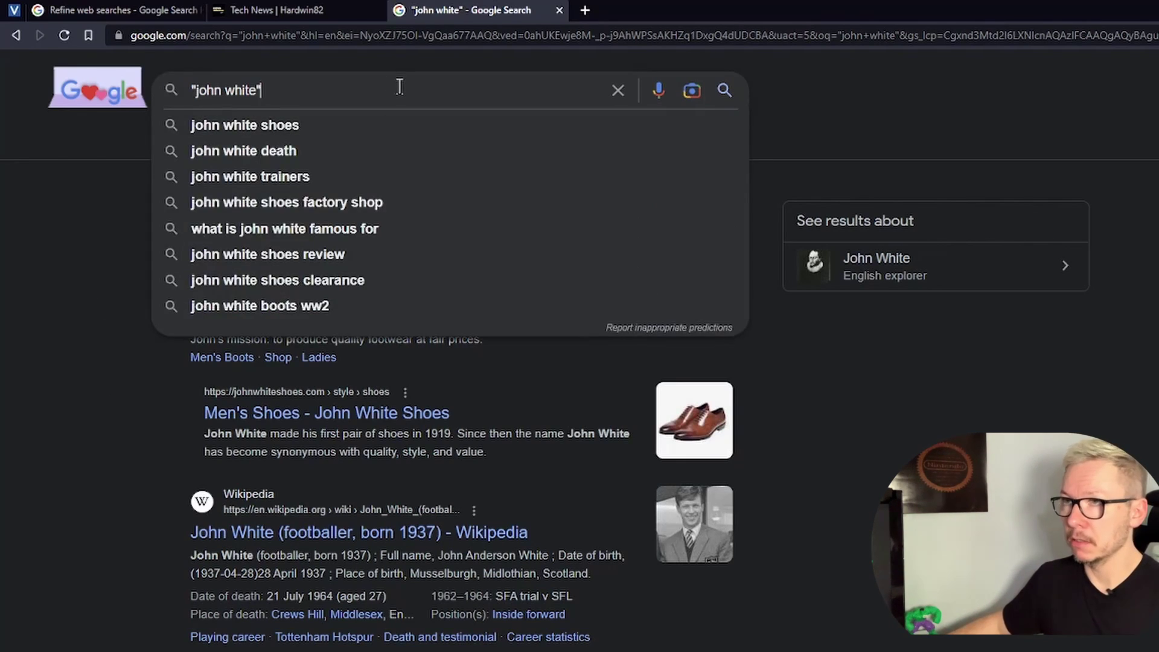
type("-")
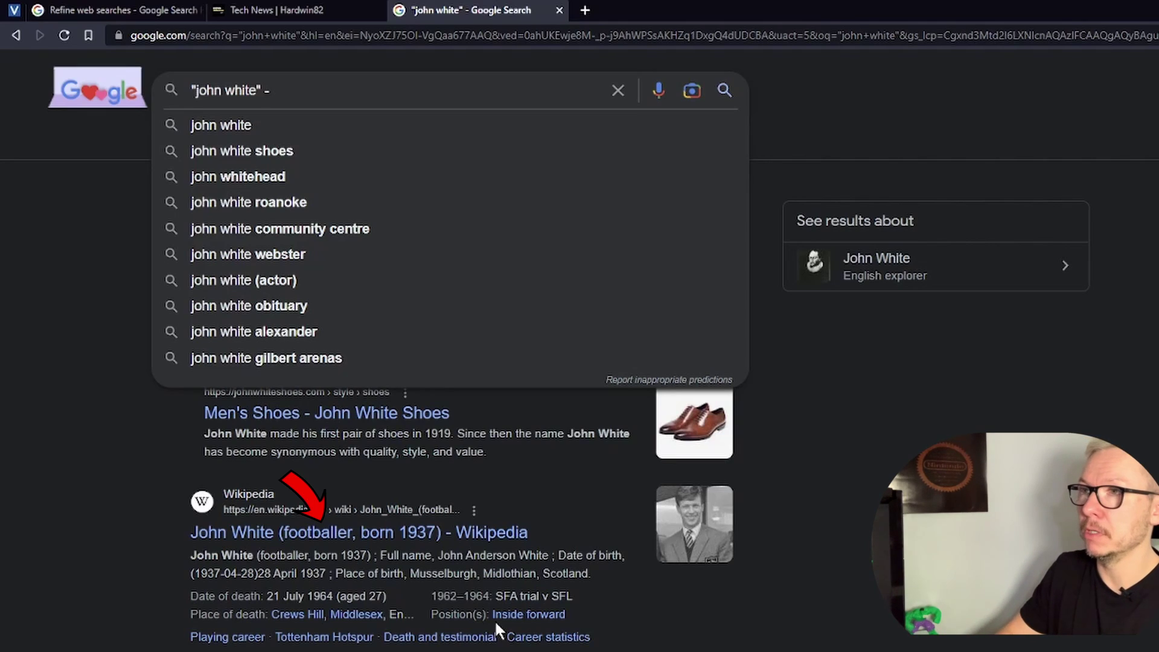
type("fo")
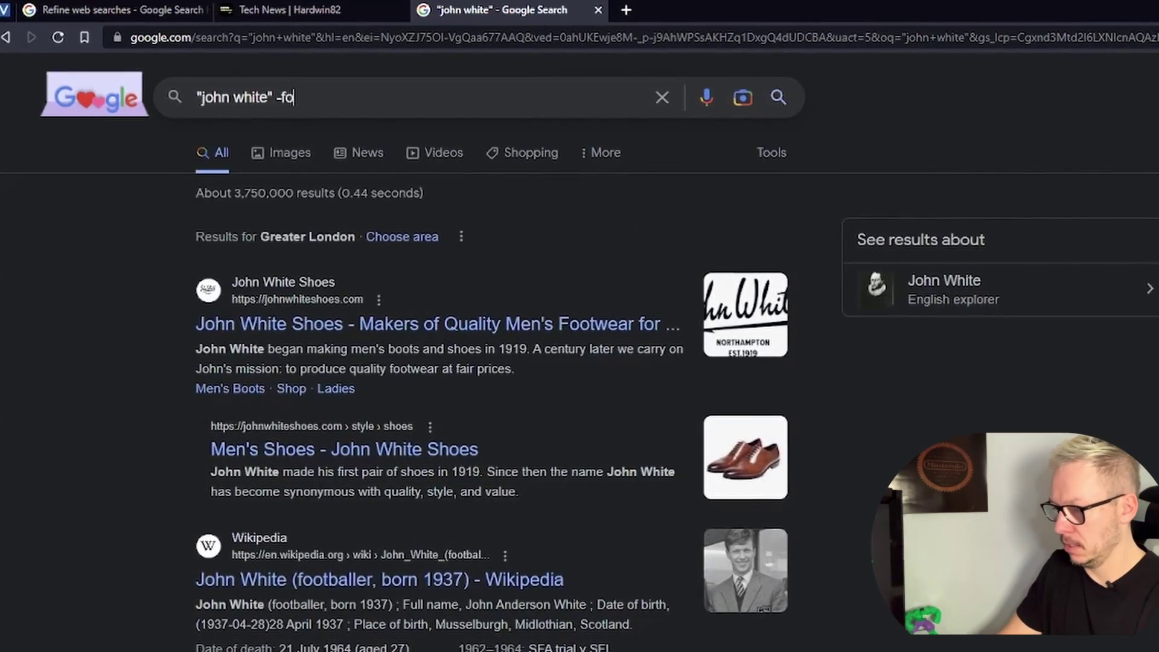
type("otballer")
key("Return")
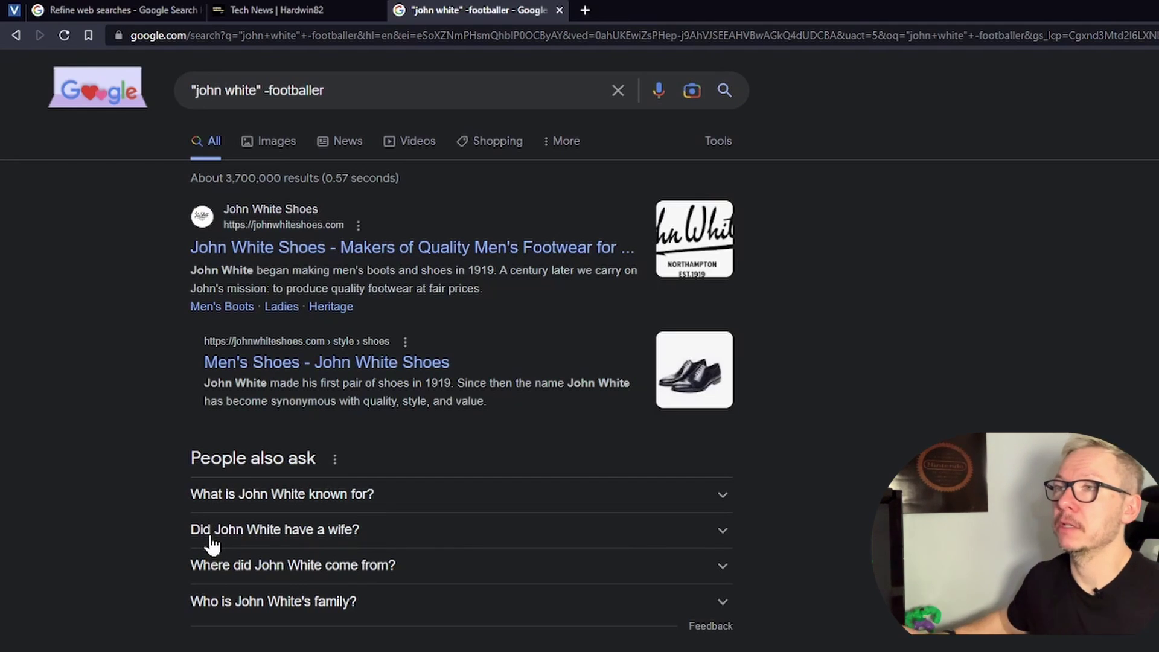
- Add +usa to the "john white" -footballer query and search
left_click(457, 91)
key("Escape")
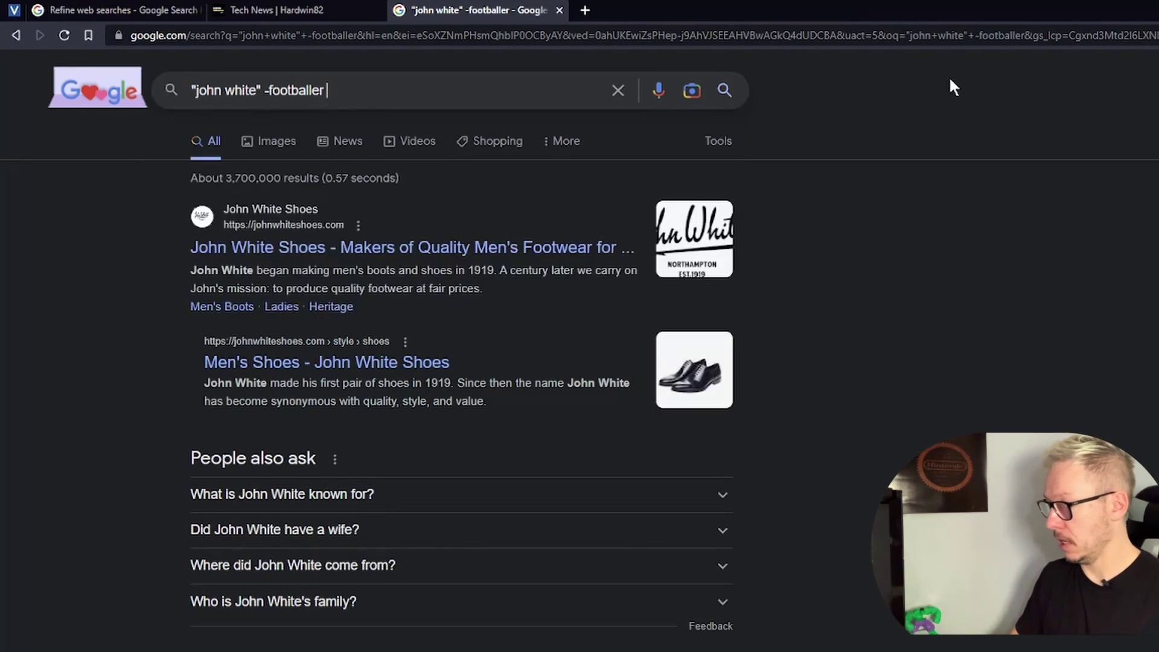
type("+usa")
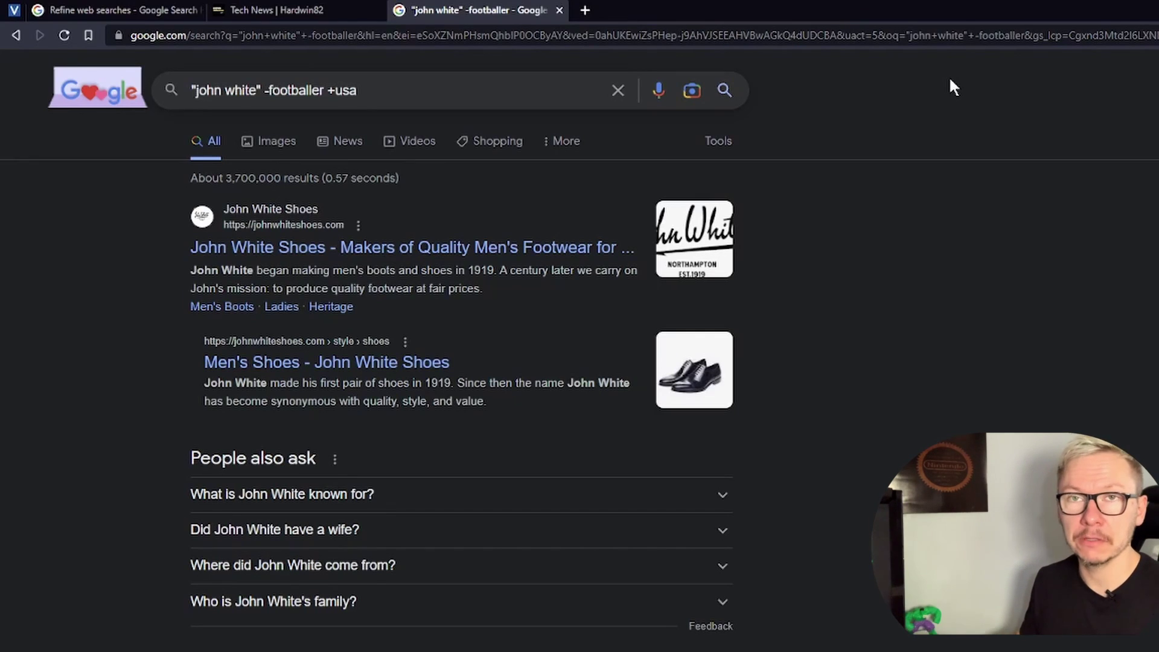
key("Return")
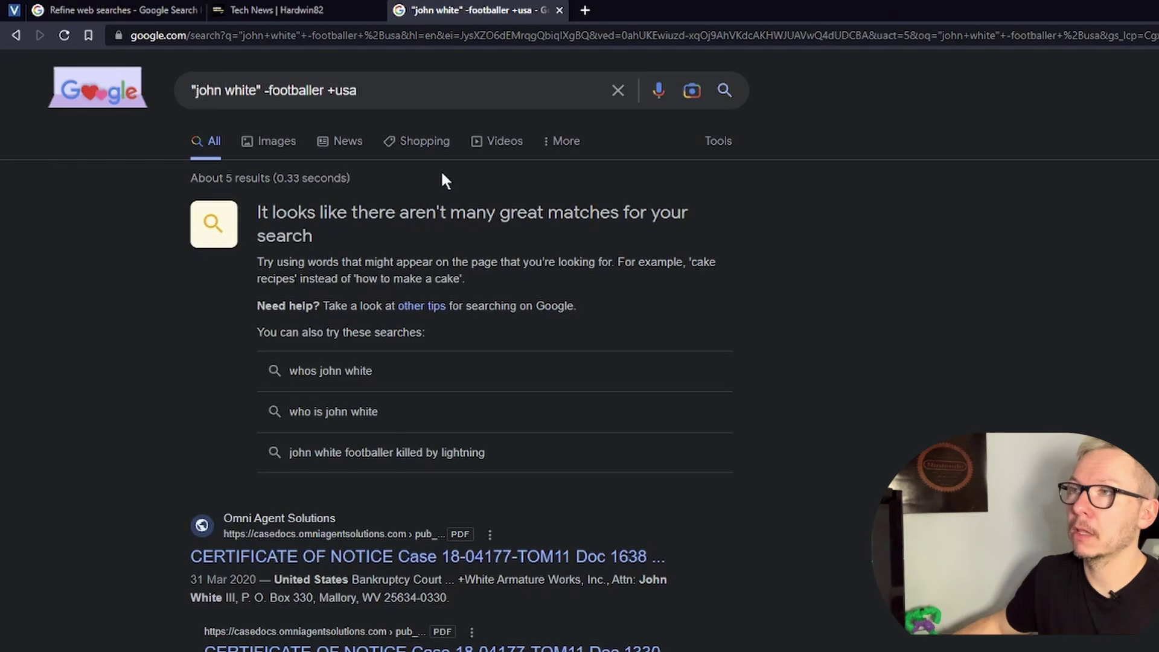
- Replace usa with united states and rerun the search
double_click(348, 90)
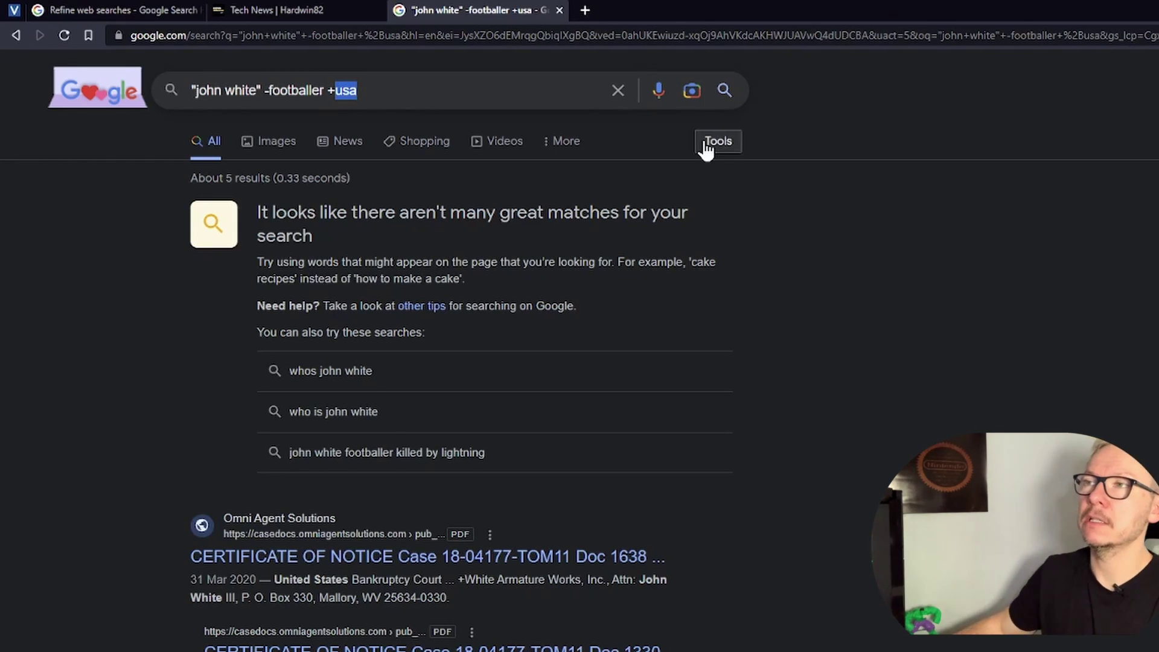
type("u")
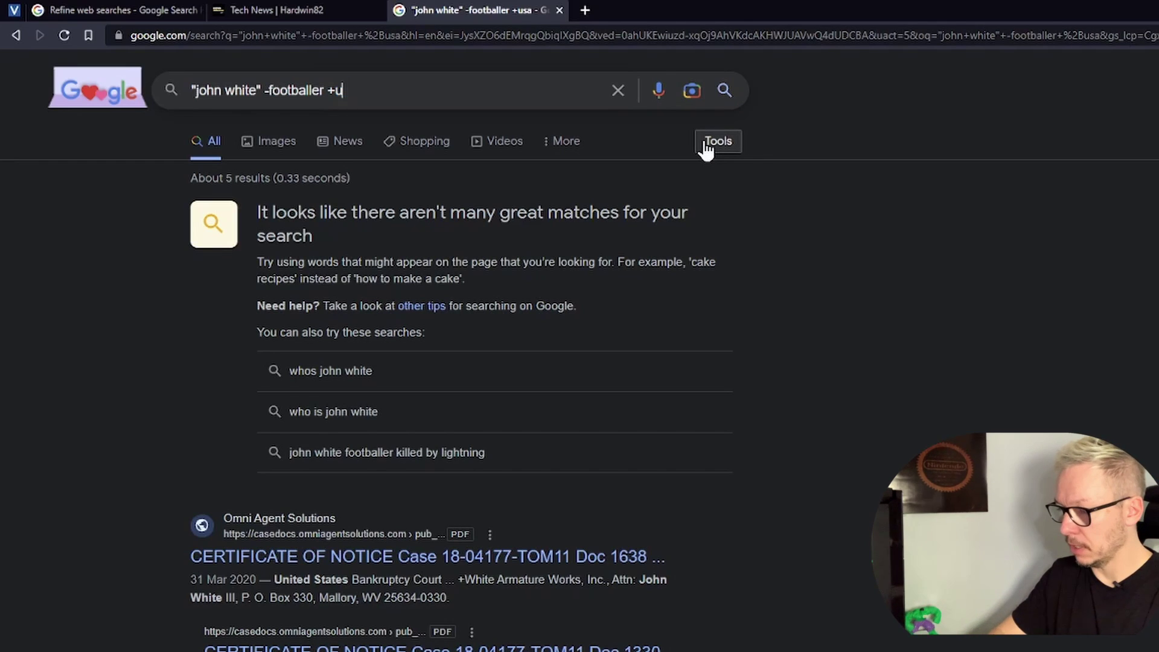
type("nitedsstates")
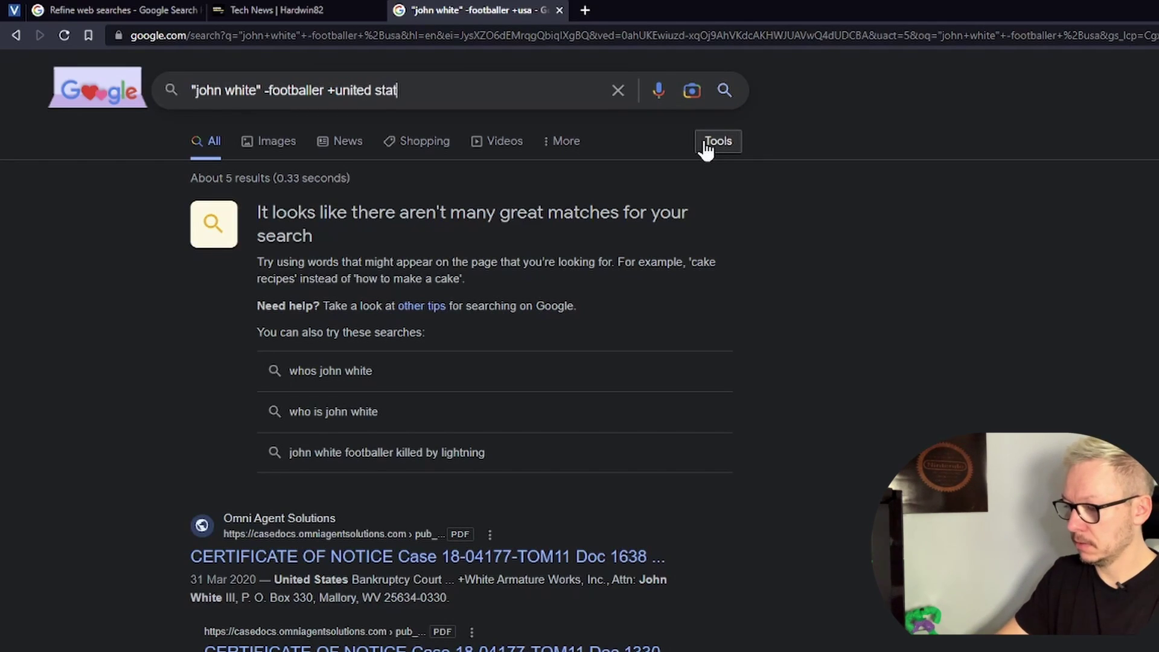
key("Return")
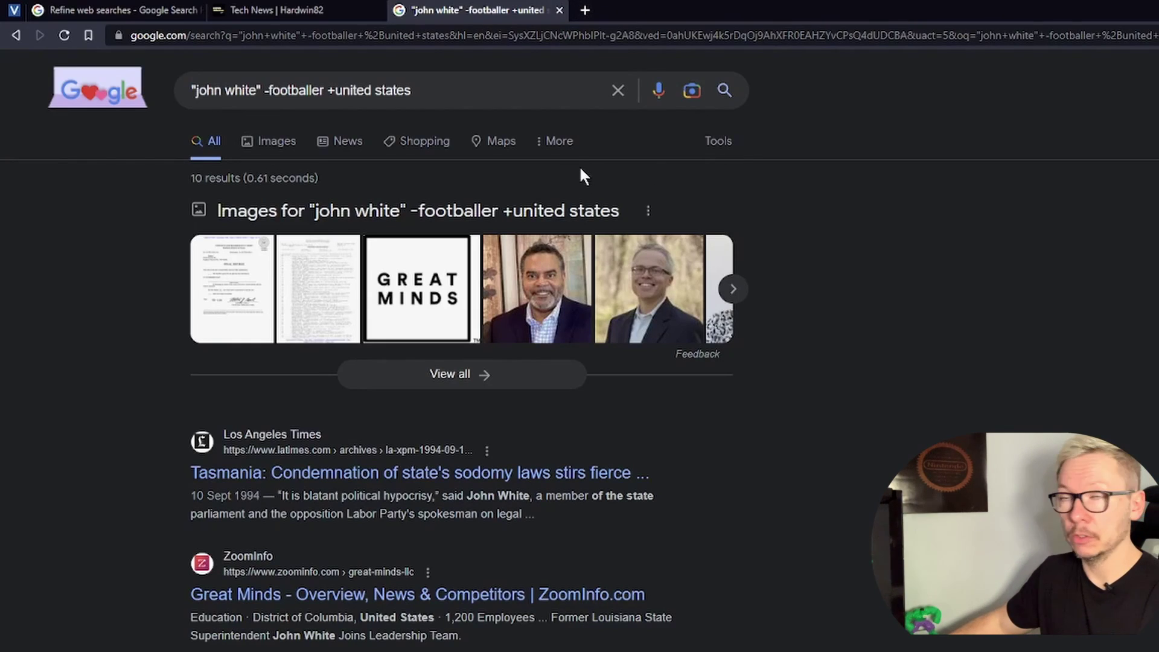
- Put quotes around united states, rerun the search, and select the whole query
left_click(331, 90)
type("\"")
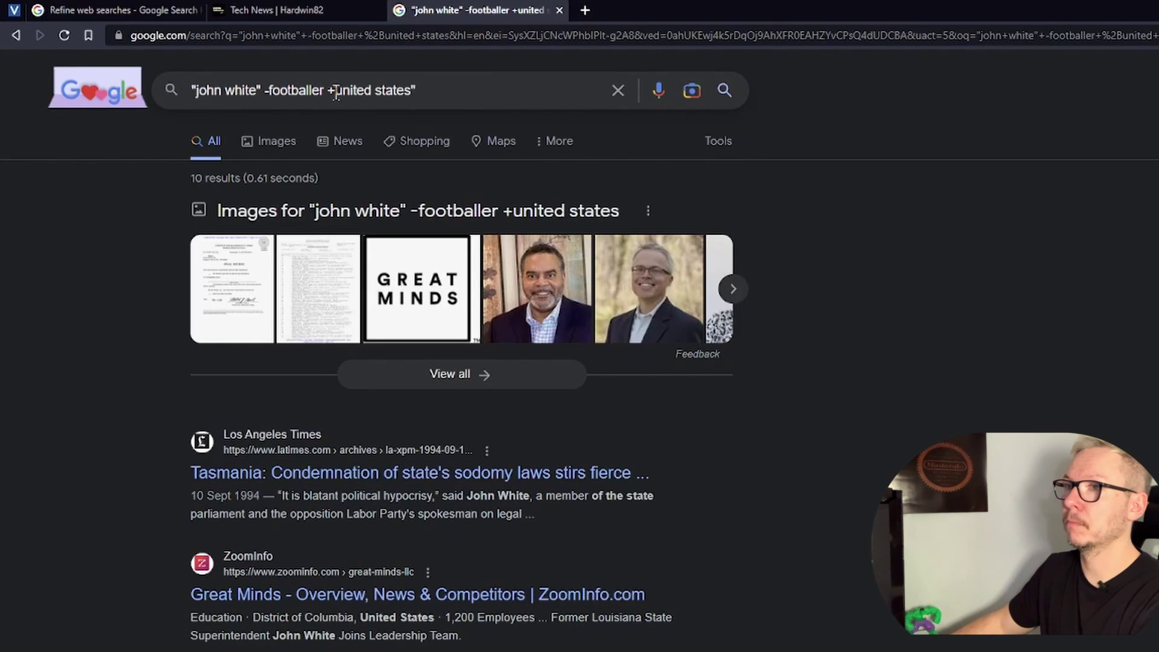
key("End")
type("\"")
key("Return")
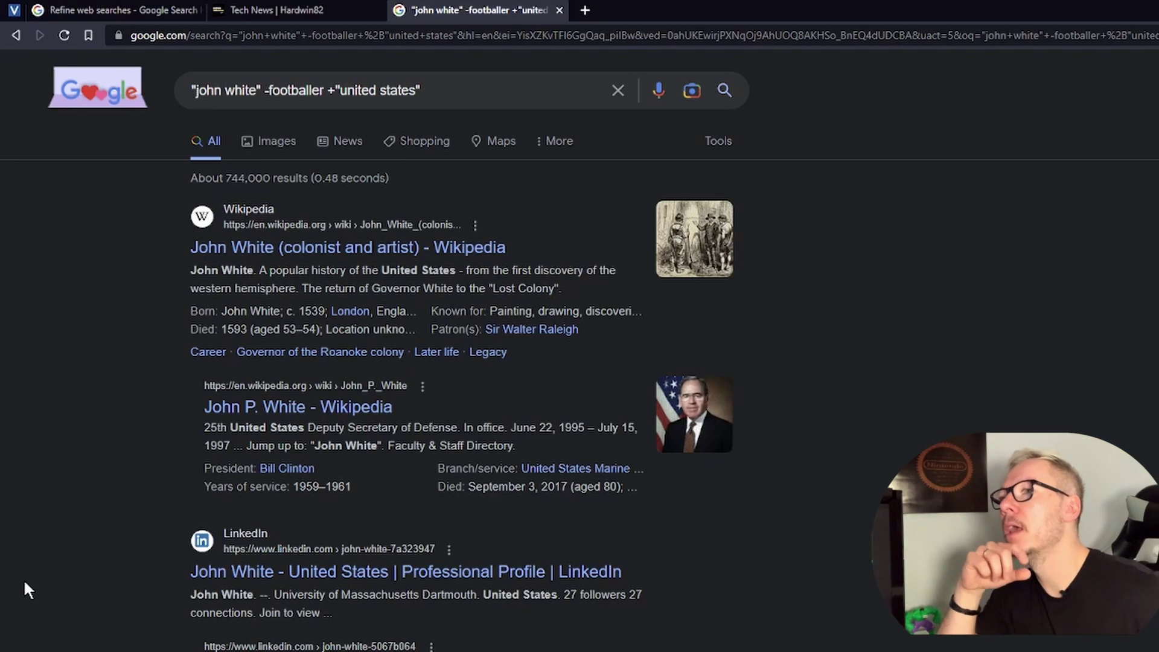
triple_click(495, 89)
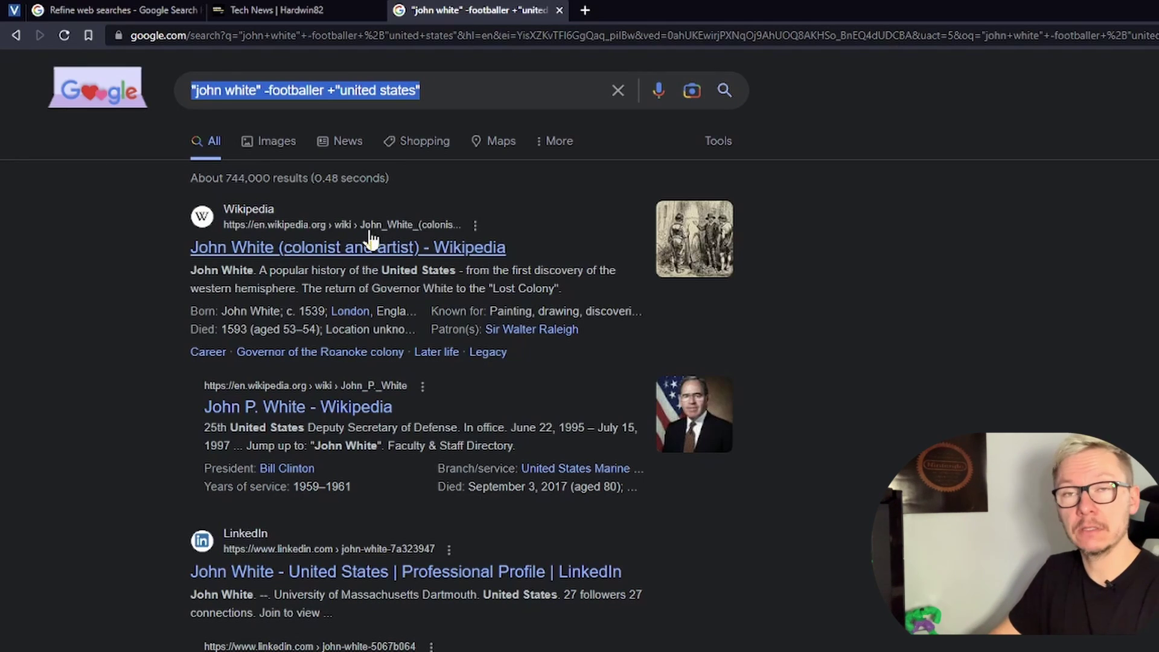
- Search for kaizen filetype:pdf and scroll through the PDF results
type("kaizen ")
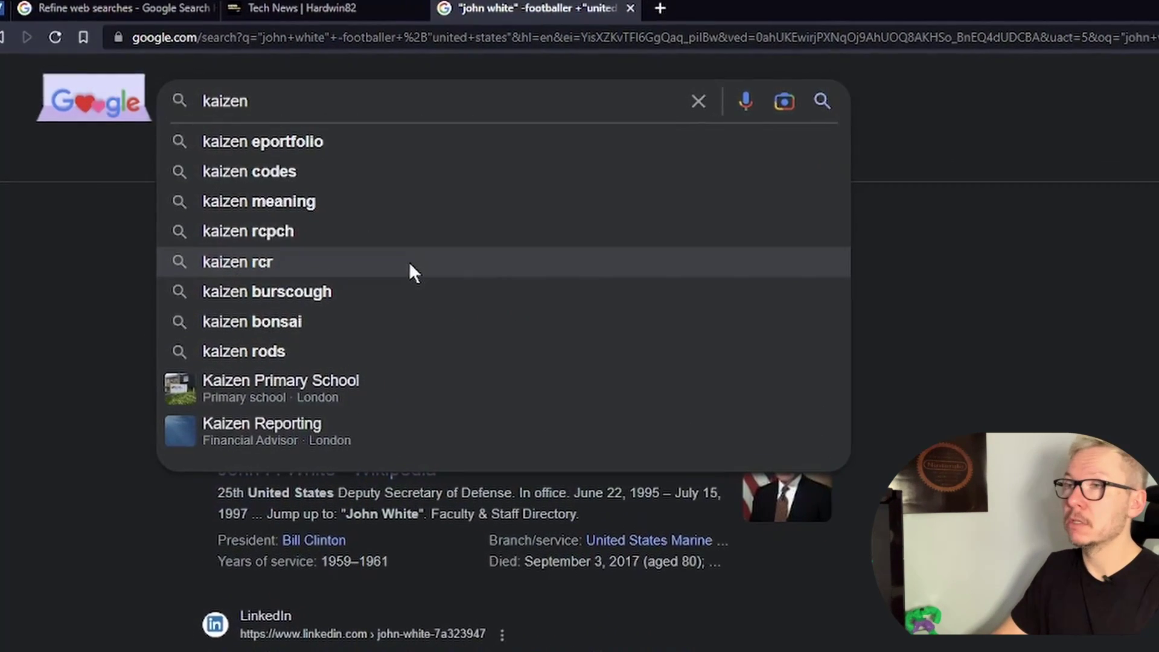
type("filetype")
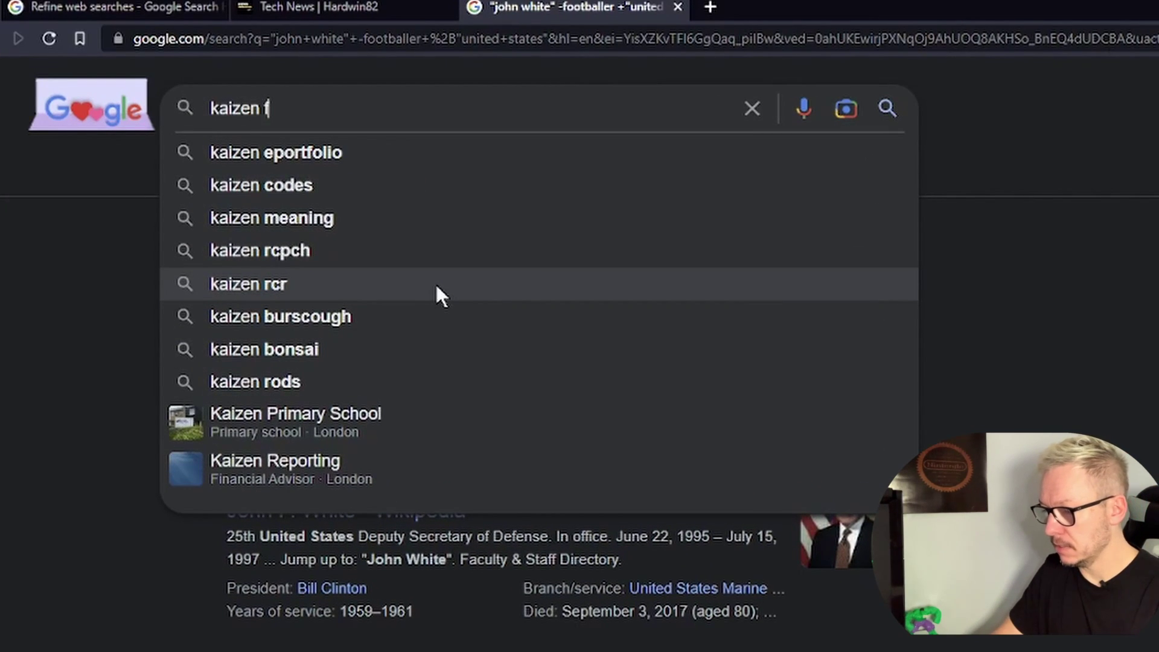
type(":pdf")
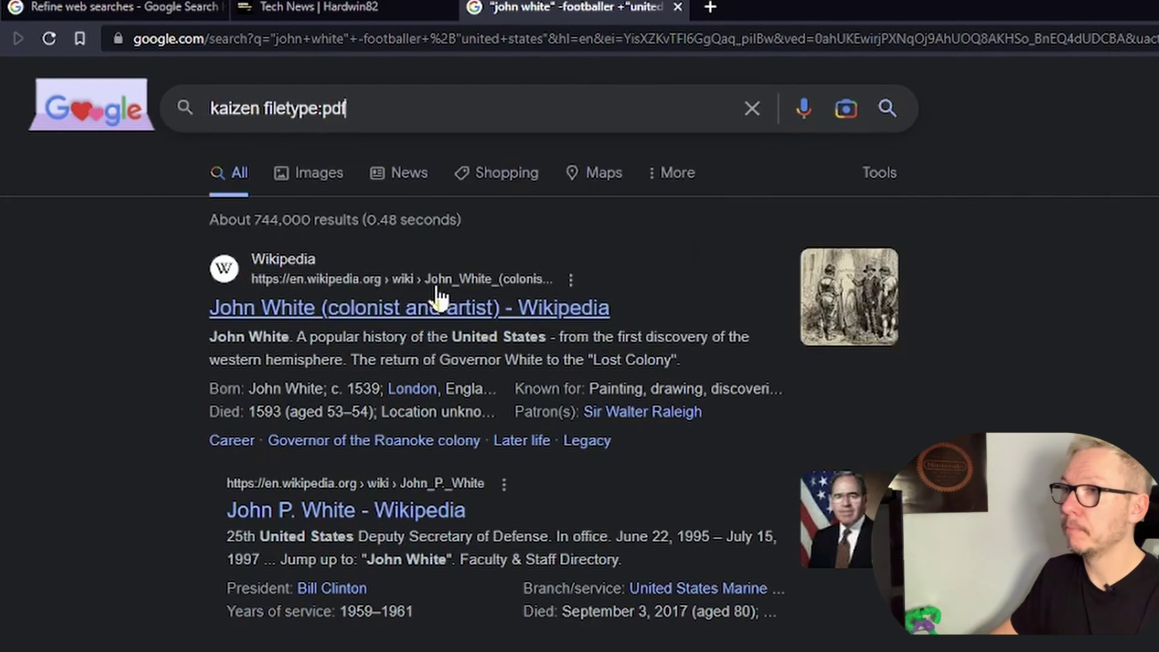
key("Return")
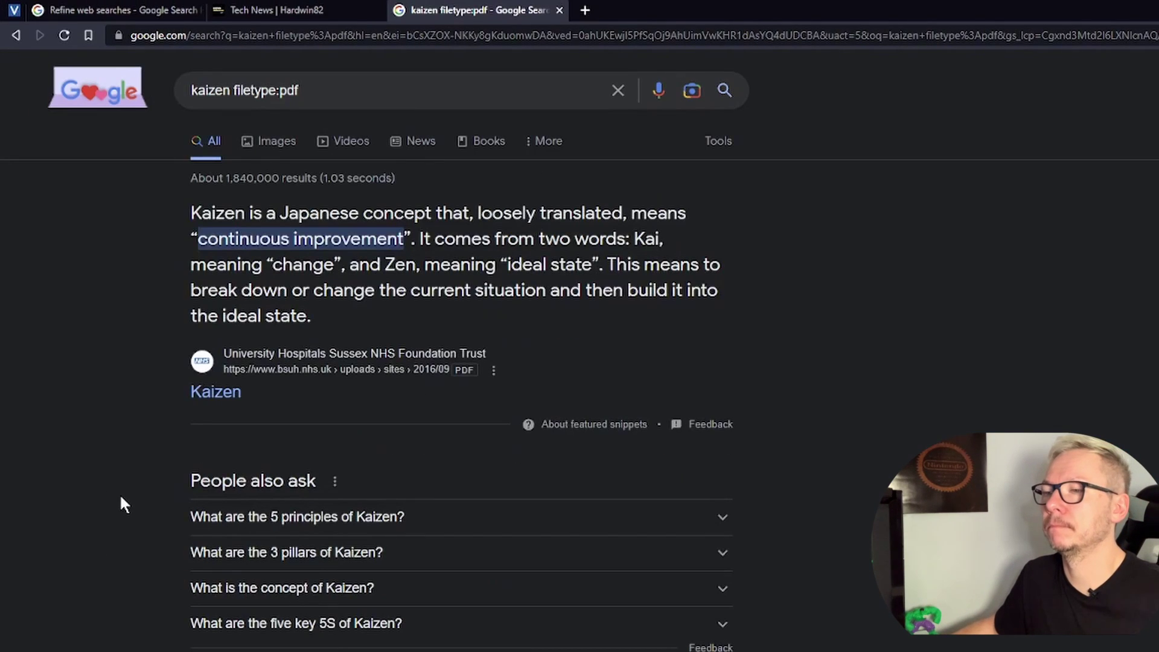
scroll(94, 586, "down", 8)
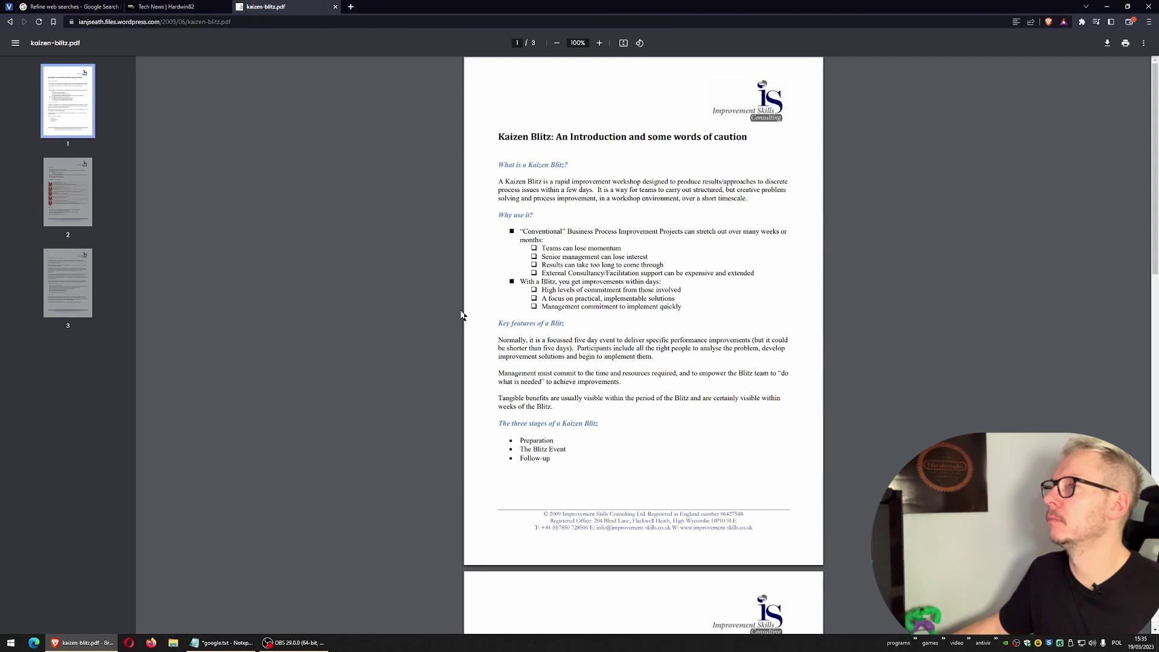
- Delete the whole kaizen filetype:pdf query, leaving the search box empty
scroll(692, 436, "down", 13)
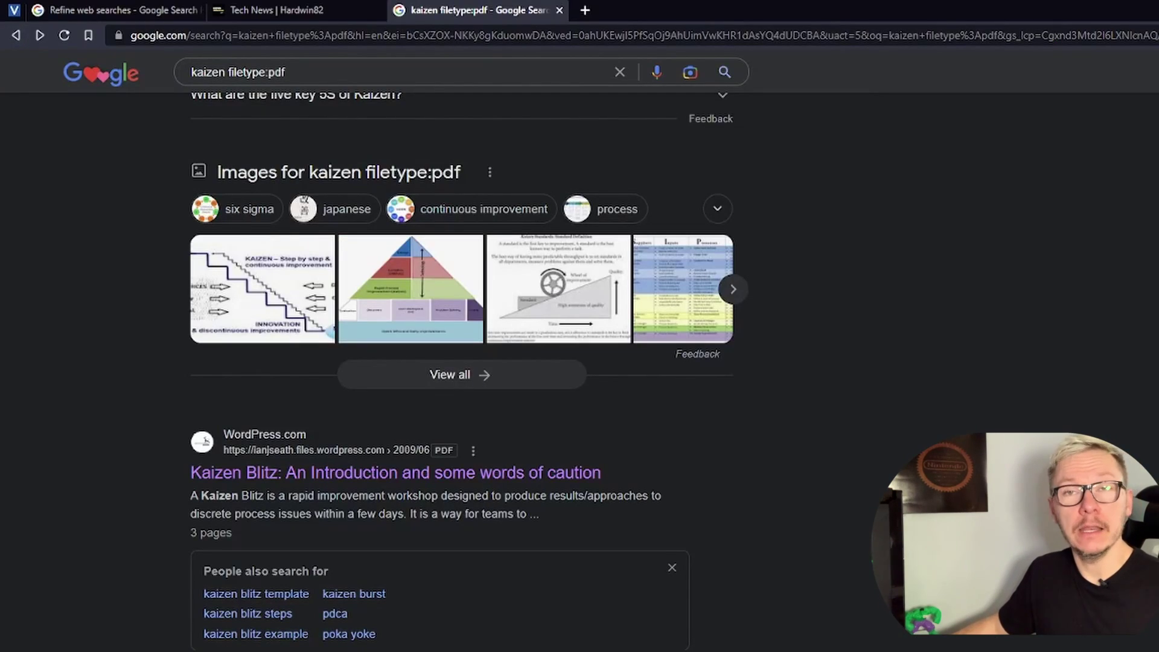
scroll(526, 225, "up", 5)
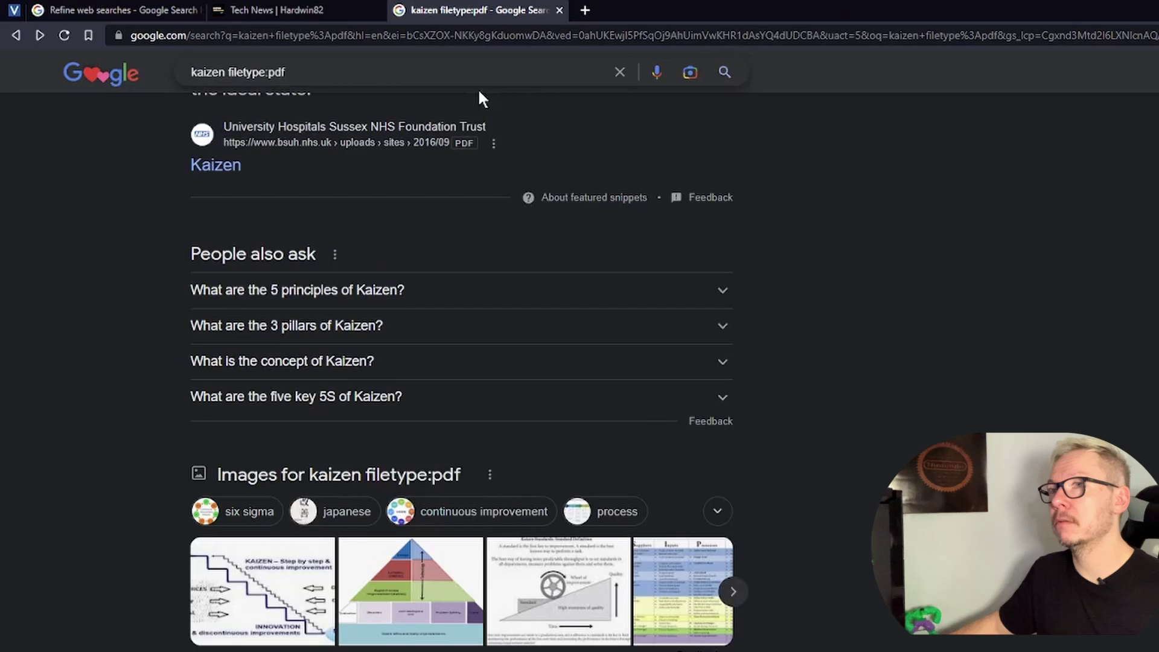
scroll(479, 96, "up", 4)
left_click(425, 94)
type("+")
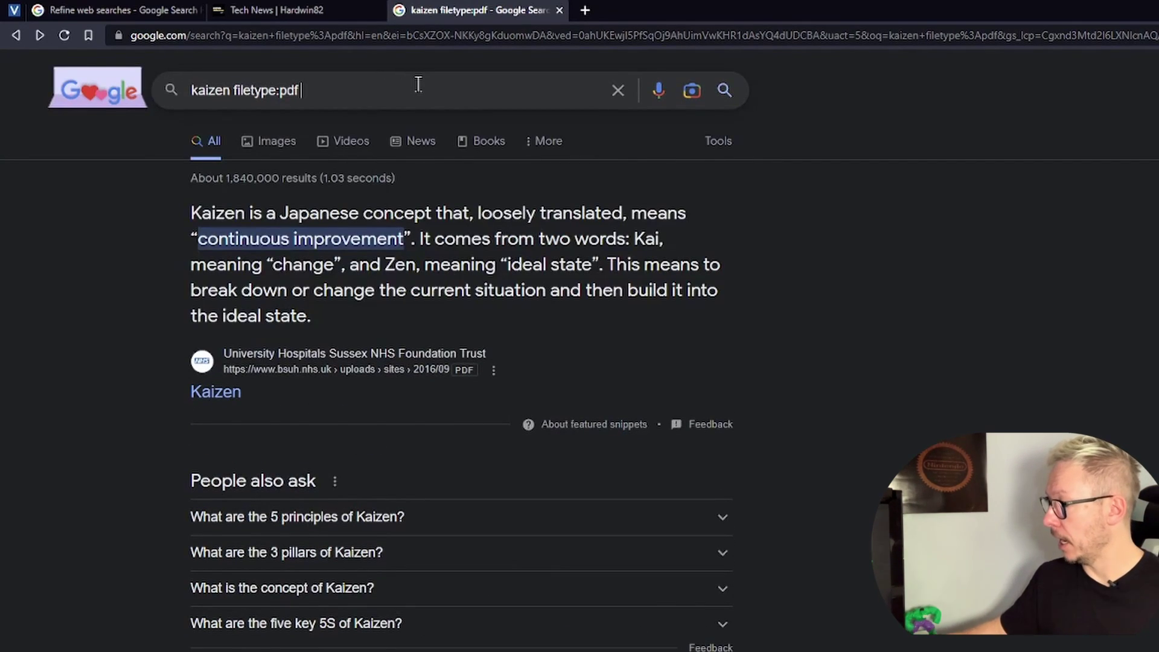
type("-")
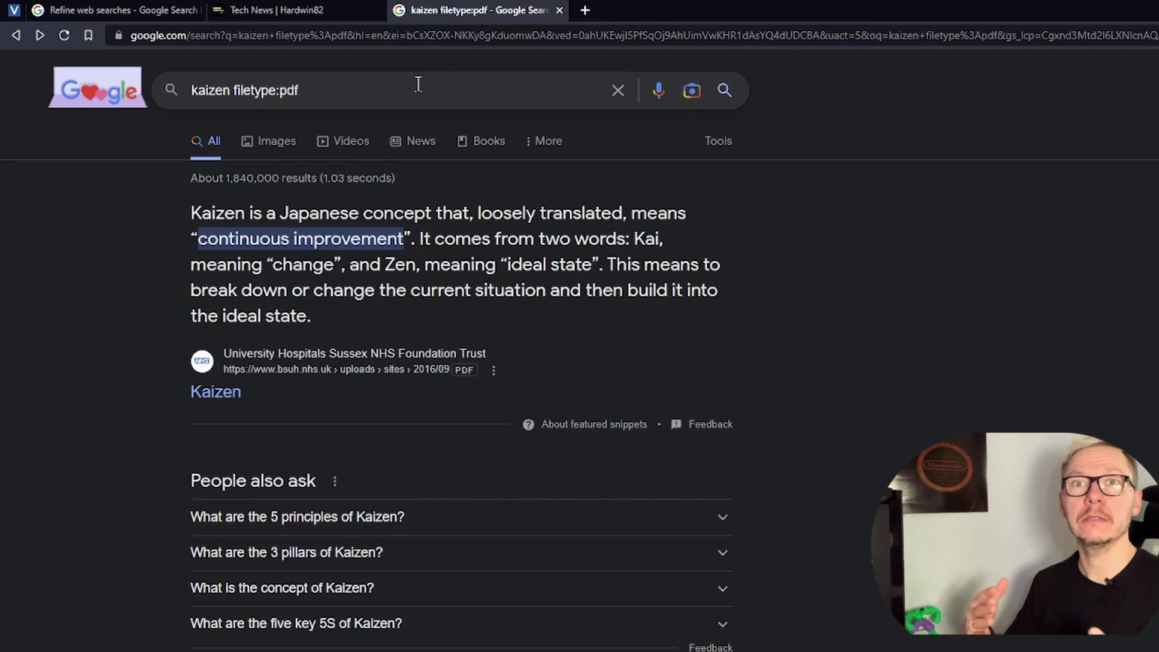
key("ctrl+a")
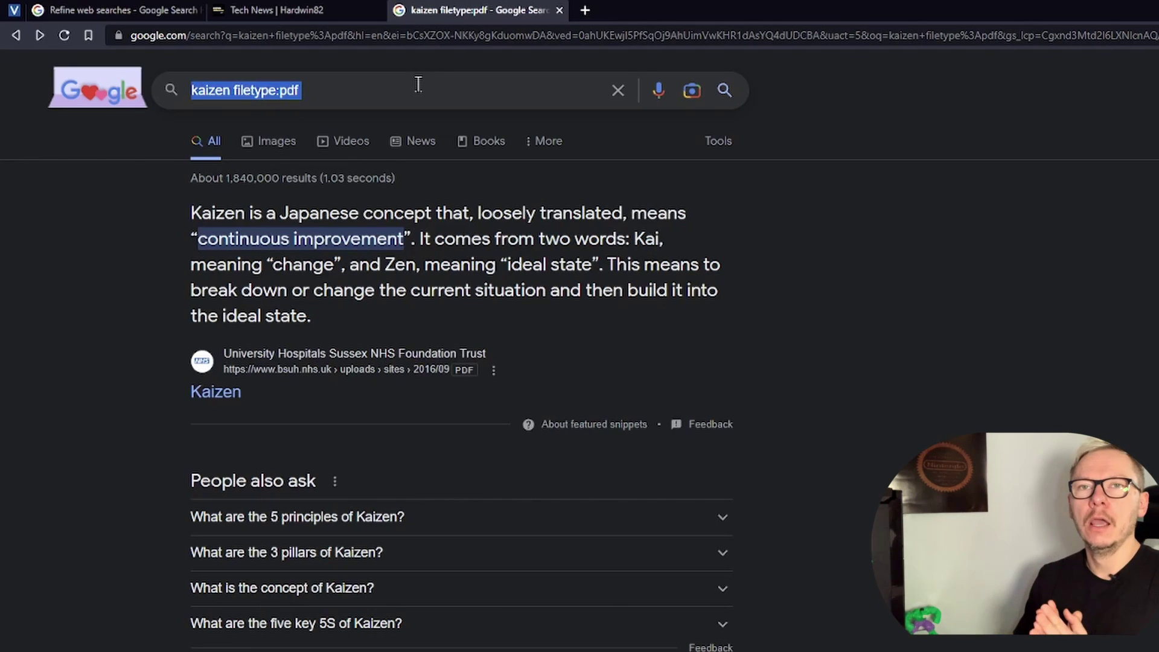
key("BackSpace")
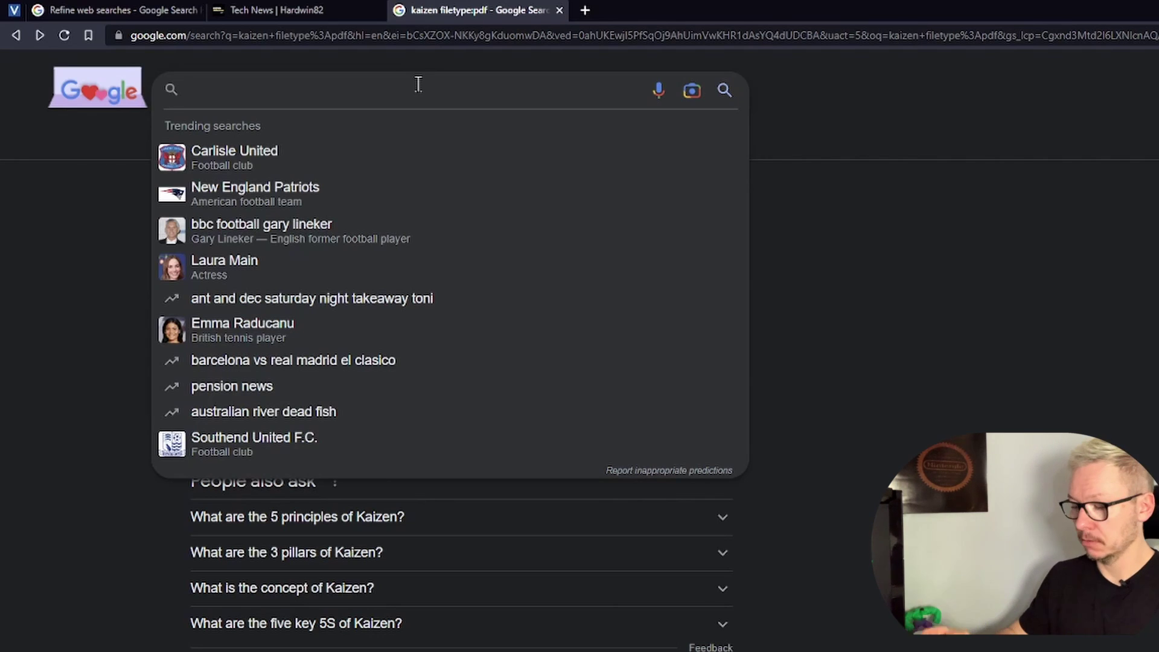
- Search for ny times, then select the query for replacement
type("ny times")
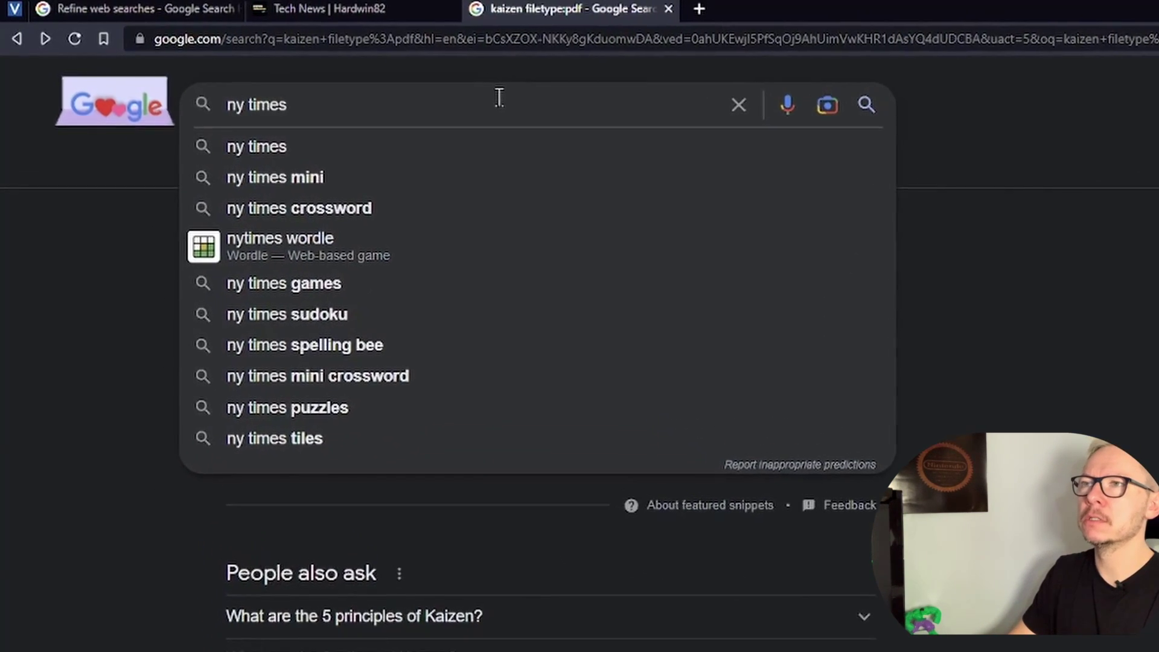
key("Return")
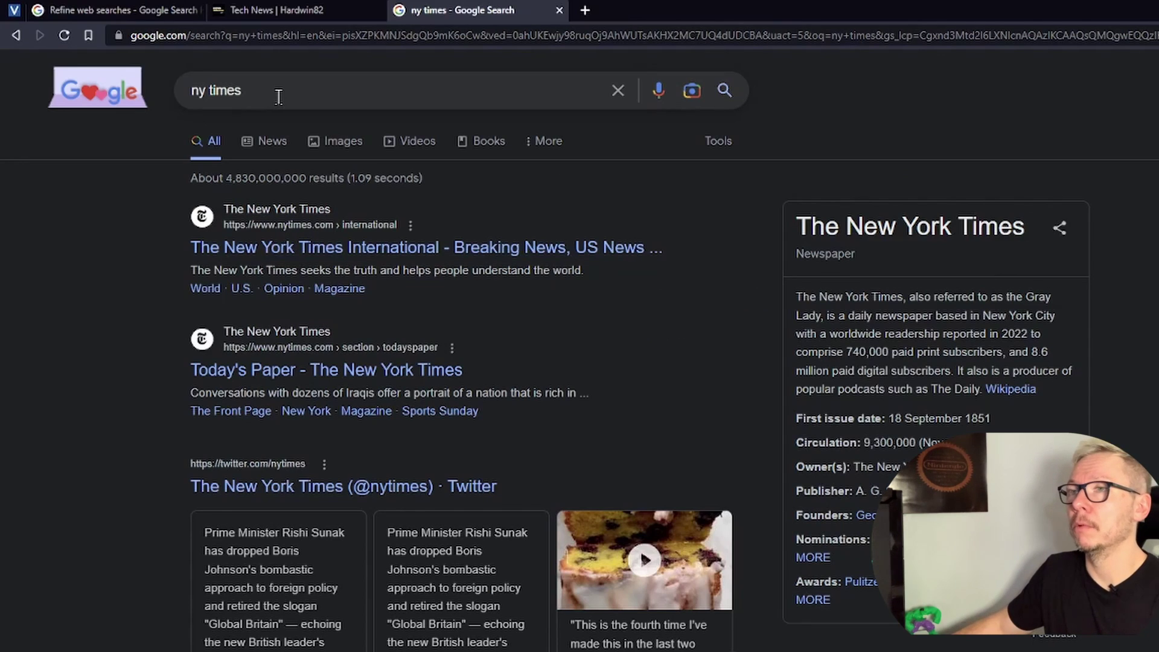
triple_click(278, 97)
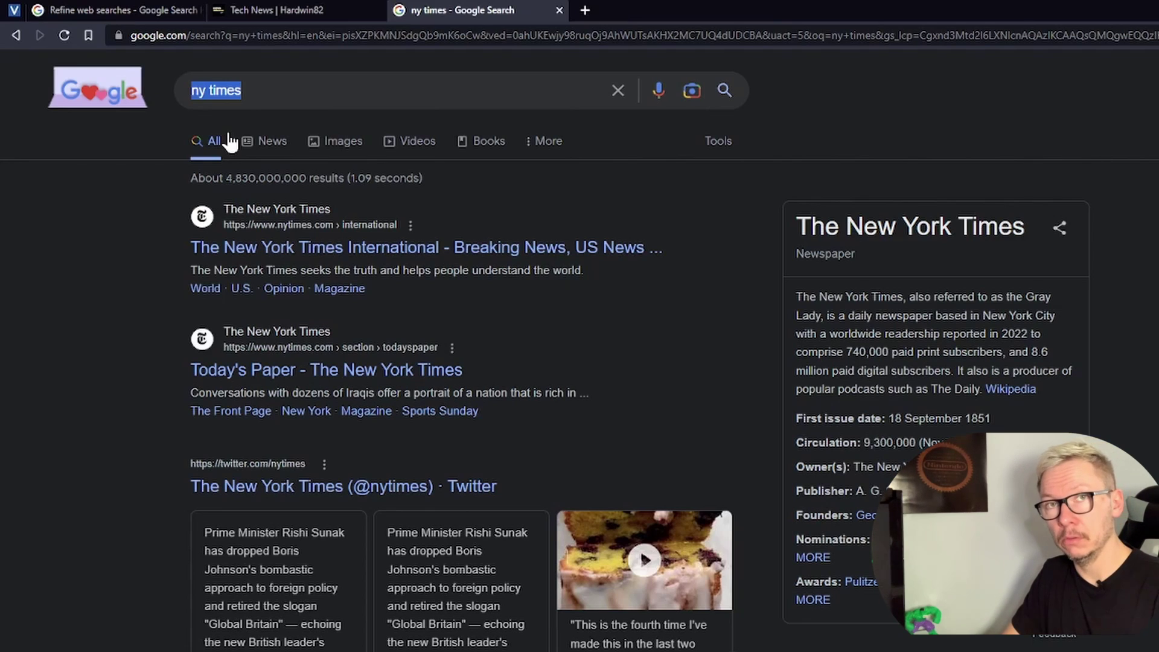
- Search brazil site:nytimes.com, fixing the mistyped onsite: operator, to show only nytimes.com pages
type("brazil")
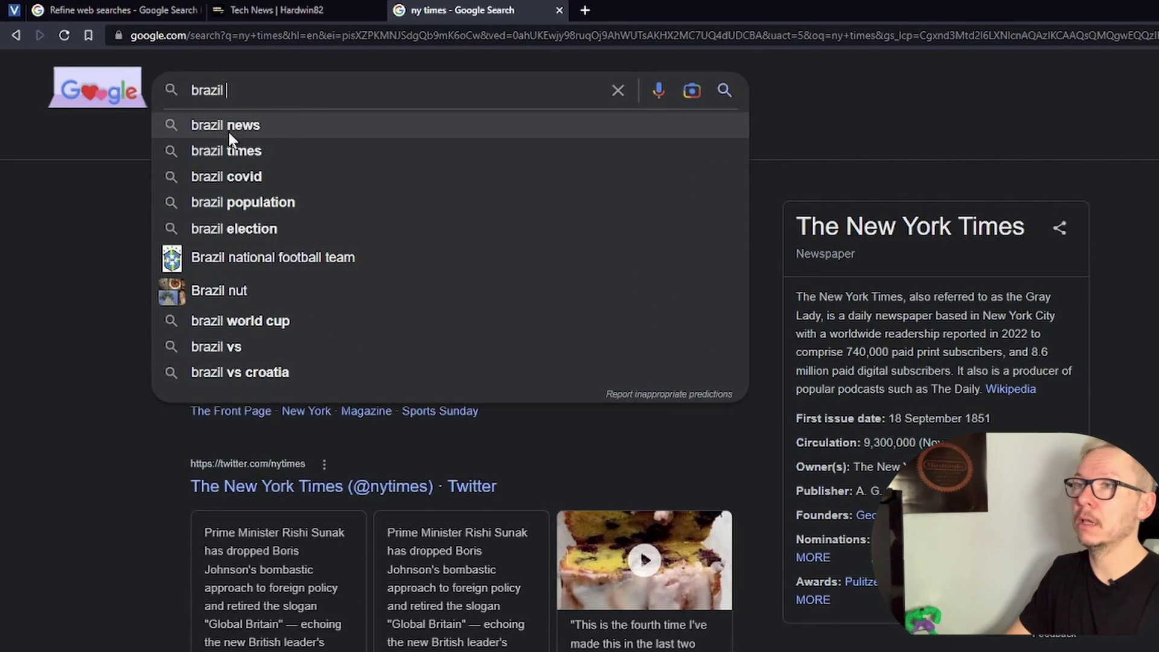
type(" onsite:")
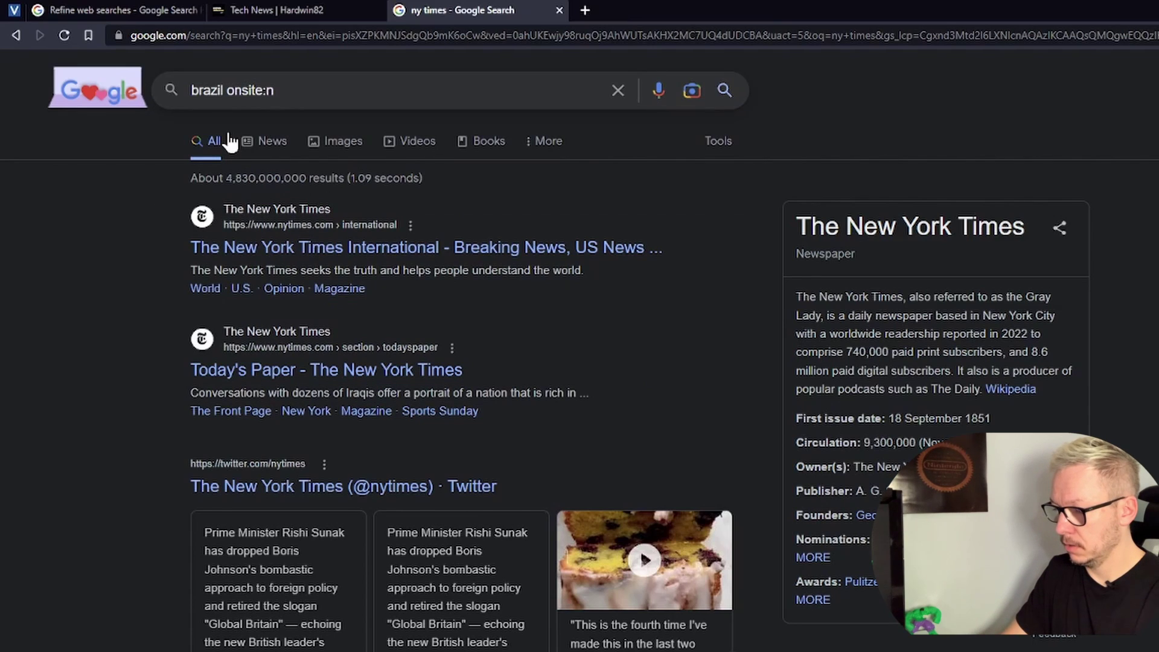
type("nytimes.com")
key("Return")
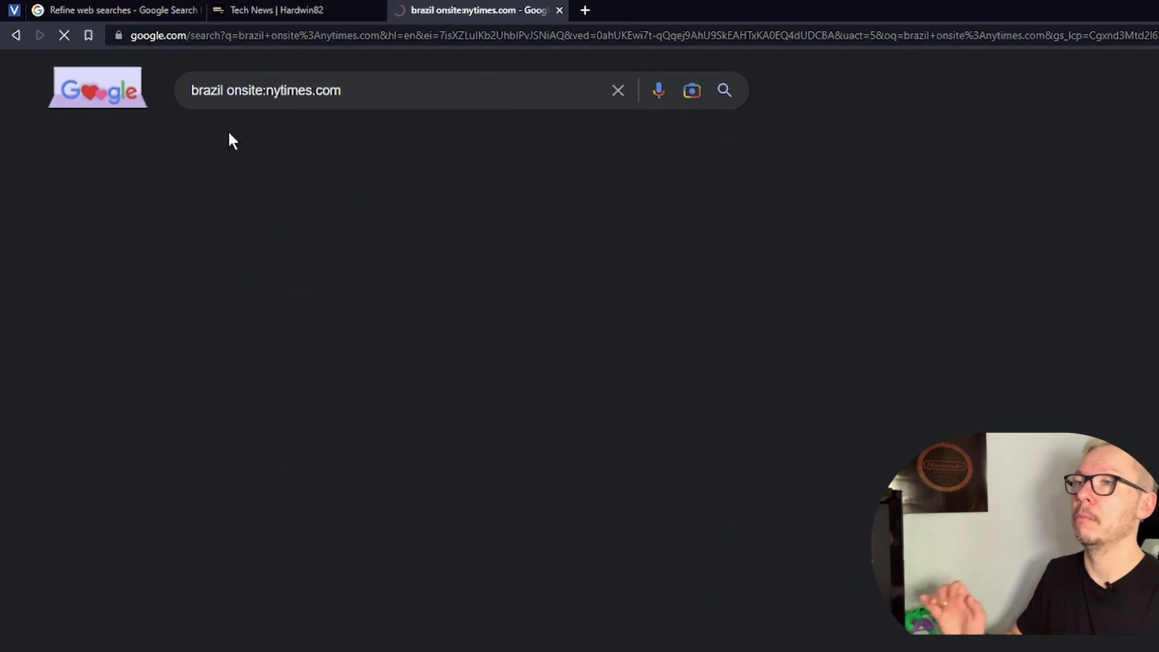
scroll(58, 648, "down", 5)
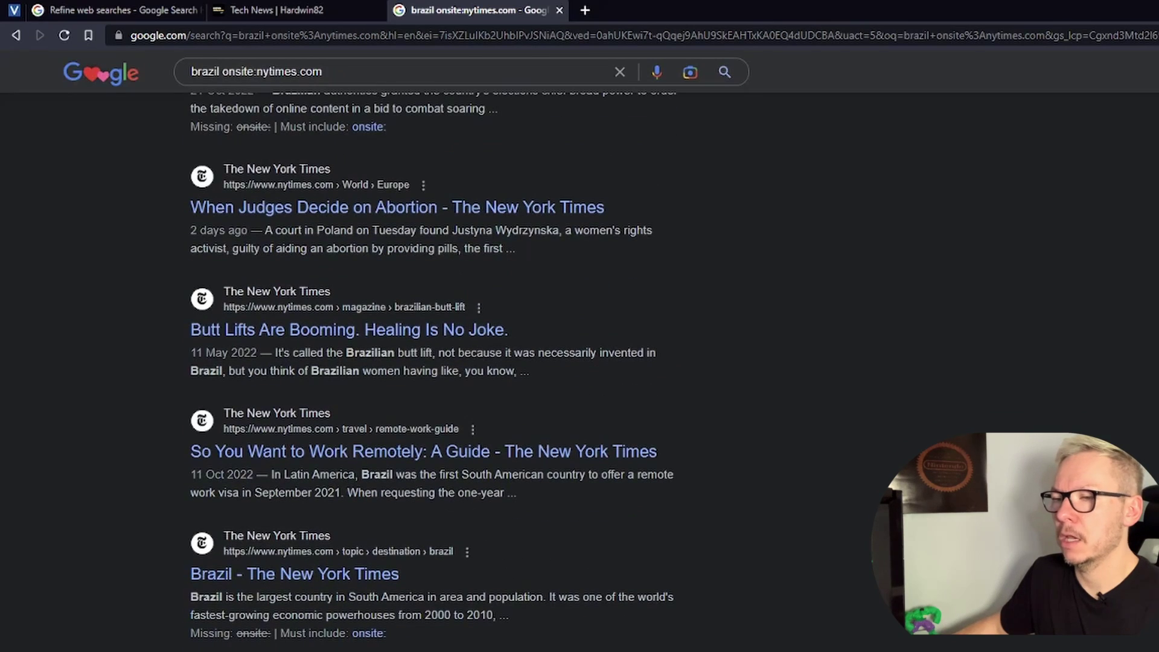
scroll(57, 647, "up", 5)
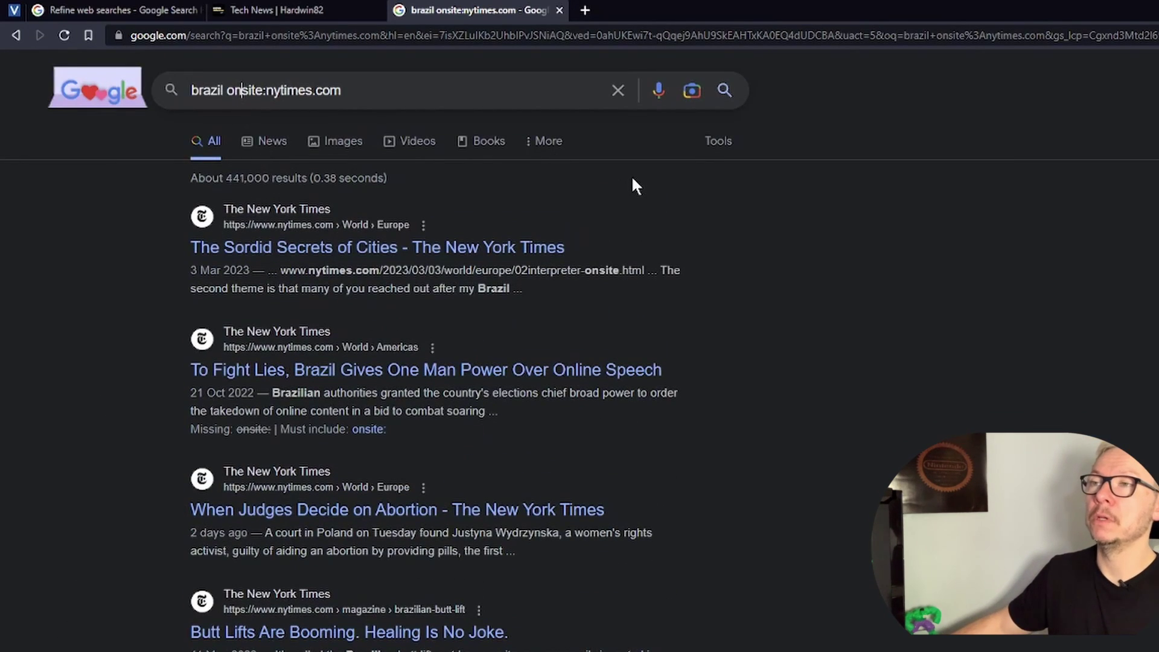
key("BackSpace")
key("BackSpace")
key("Return")
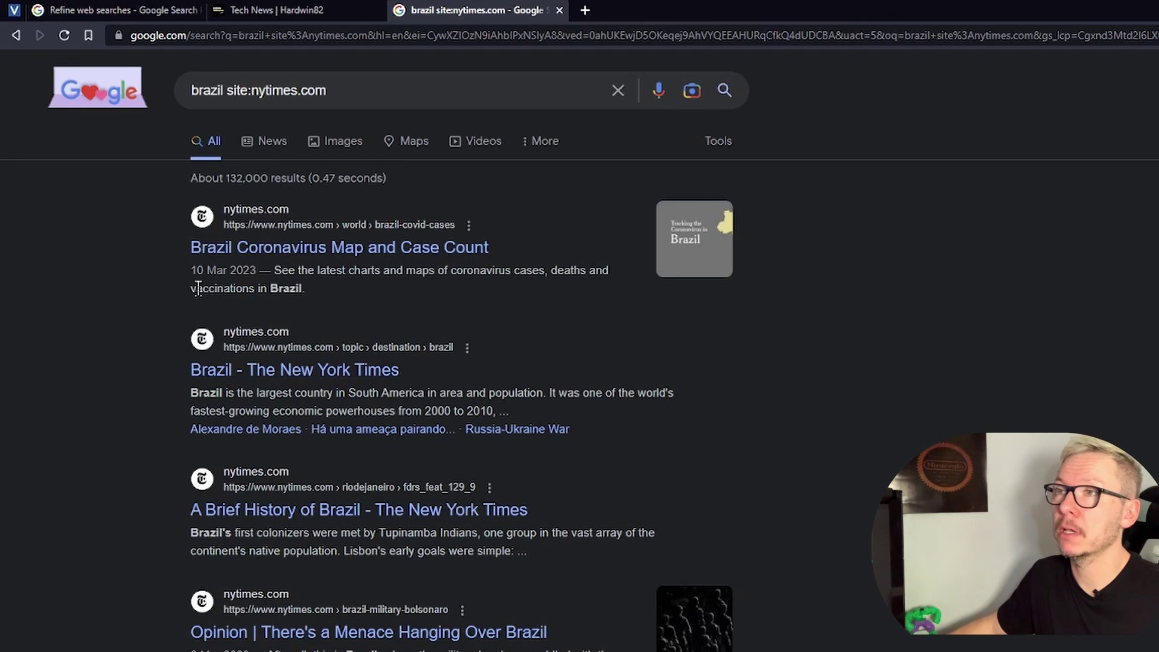
scroll(198, 288, "down", 8)
scroll(580, 349, "up", 8)
left_click(384, 91)
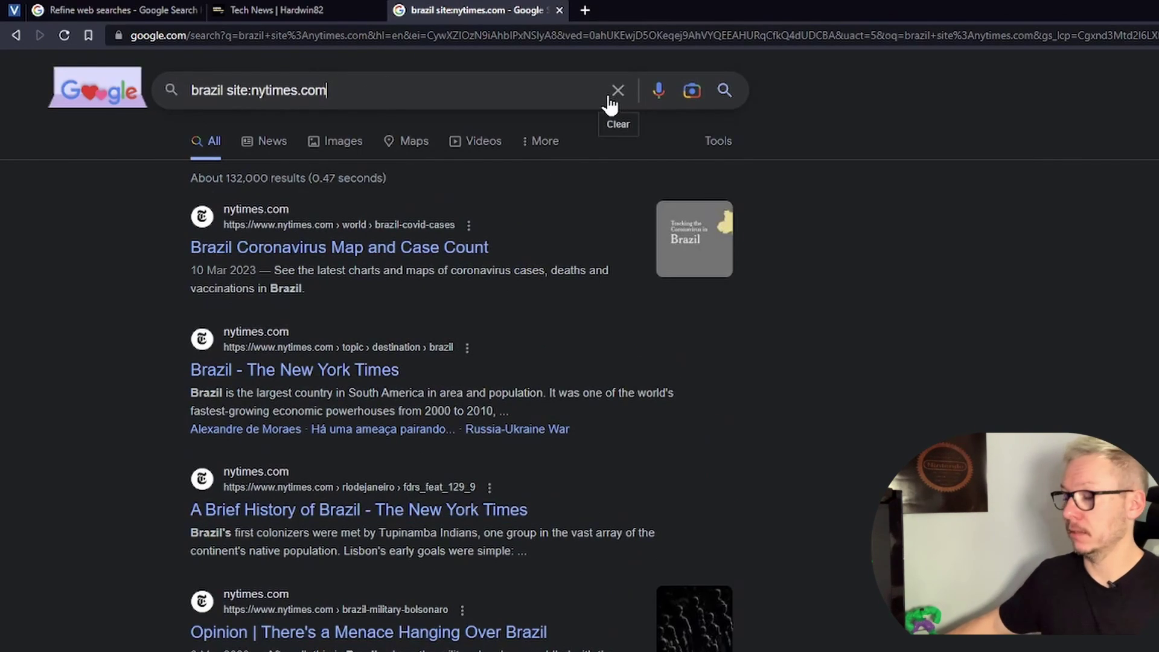
type("+")
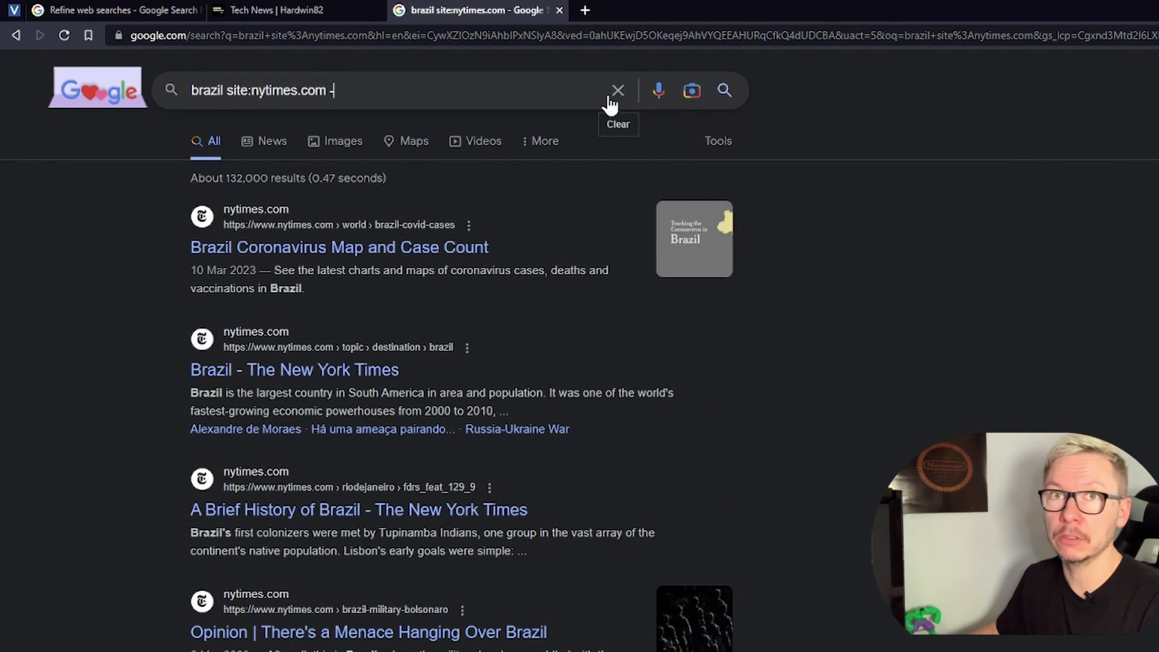
- Add the year range 2021..2022 to brazil site:nytimes.com, search, and select the query
key("BackSpace")
key("BackSpace")
left_click(77, 440)
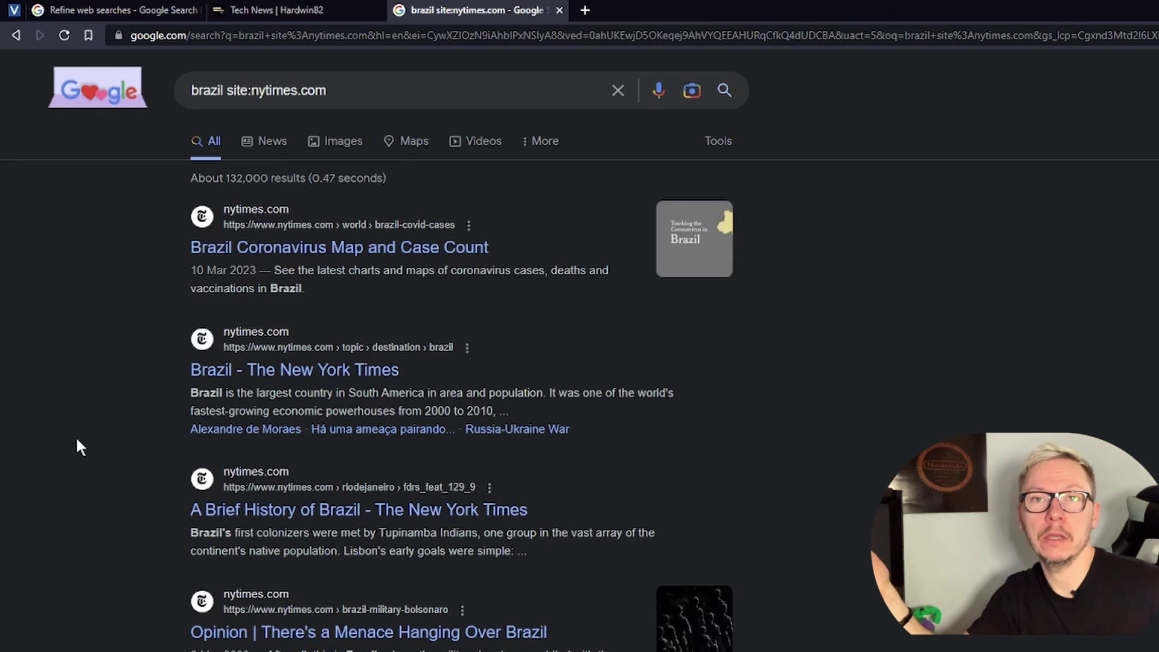
left_click(477, 82)
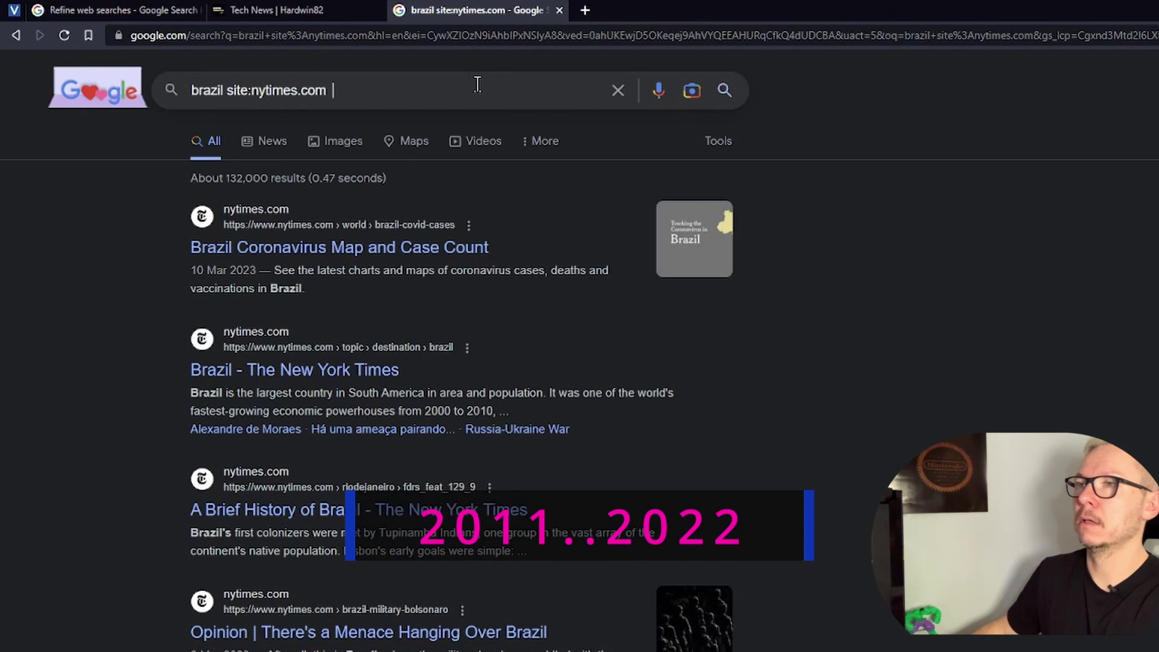
type("2011")
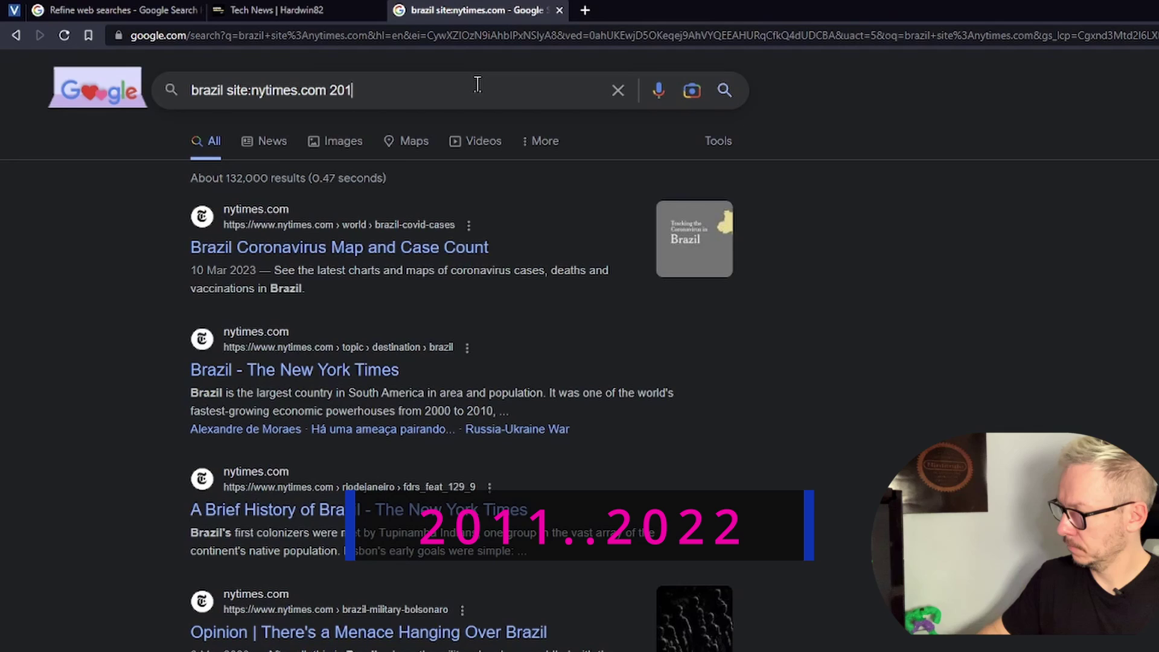
key("BackSpace")
type("21")
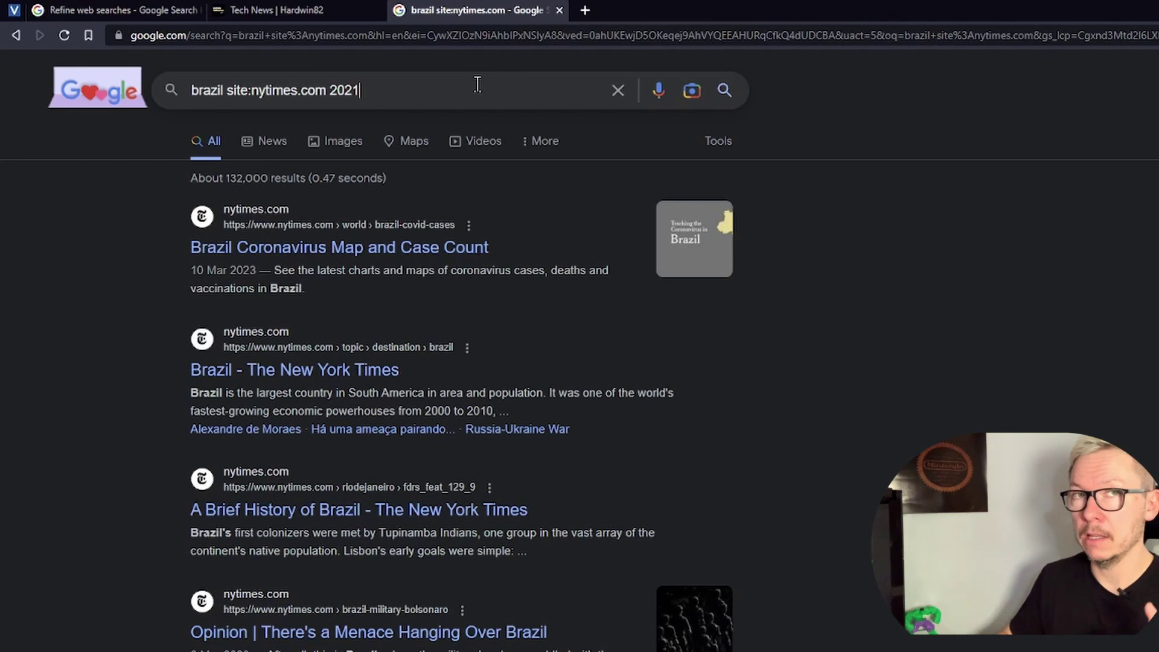
type(".")
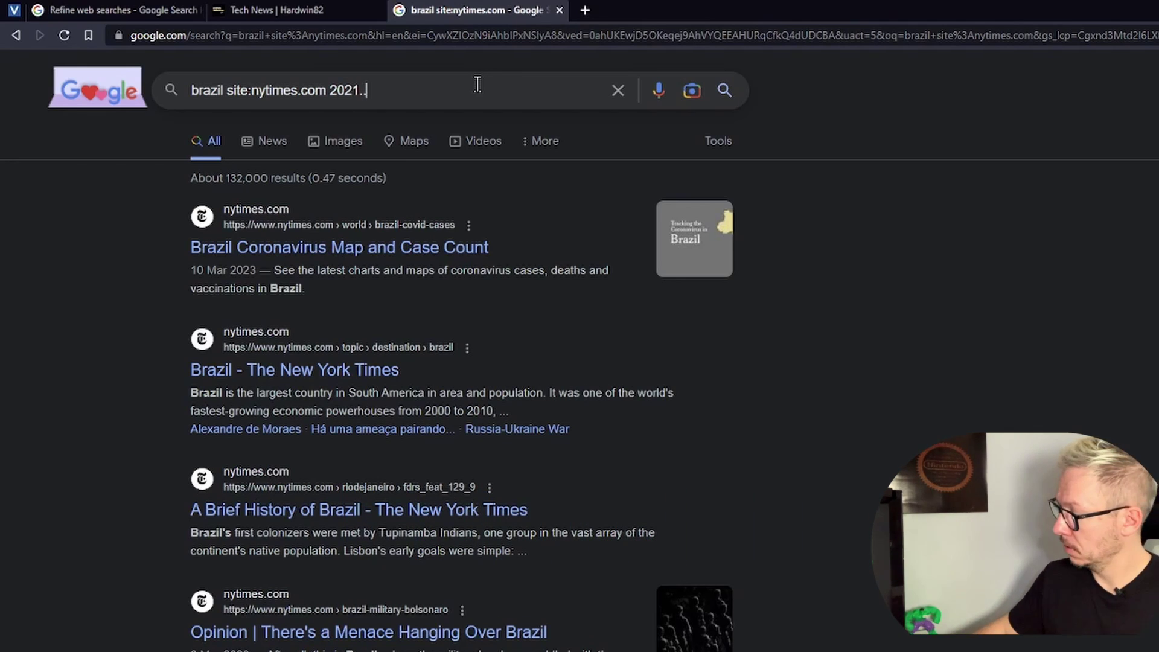
type(".2022")
key("Return")
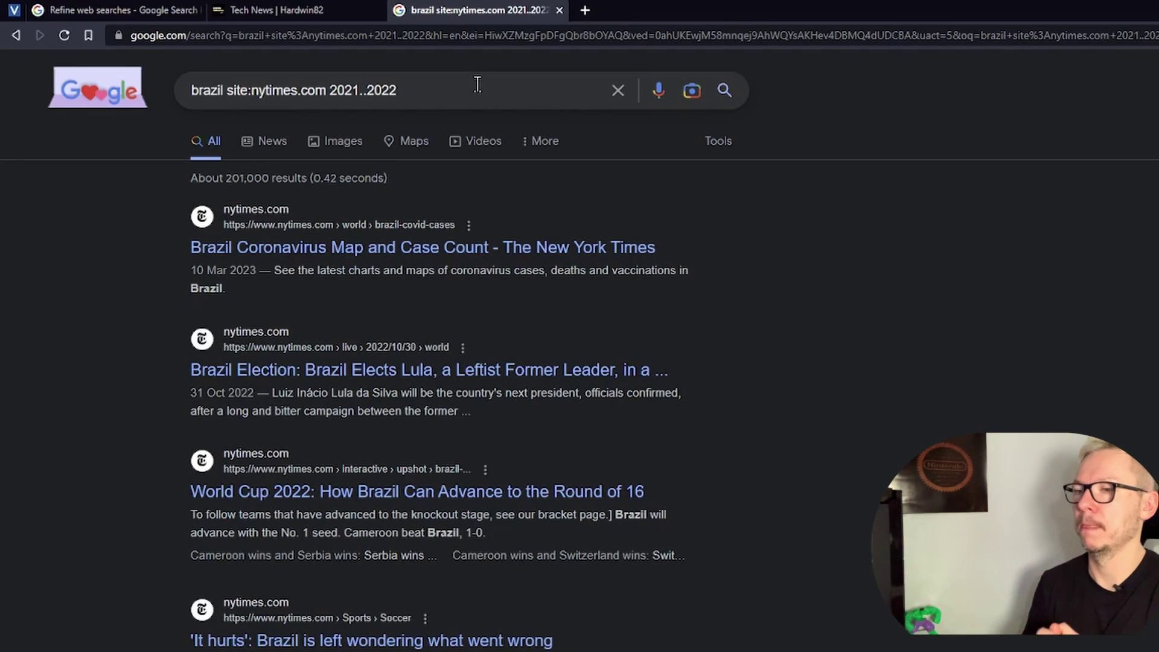
left_click_drag(477, 84, 134, 158)
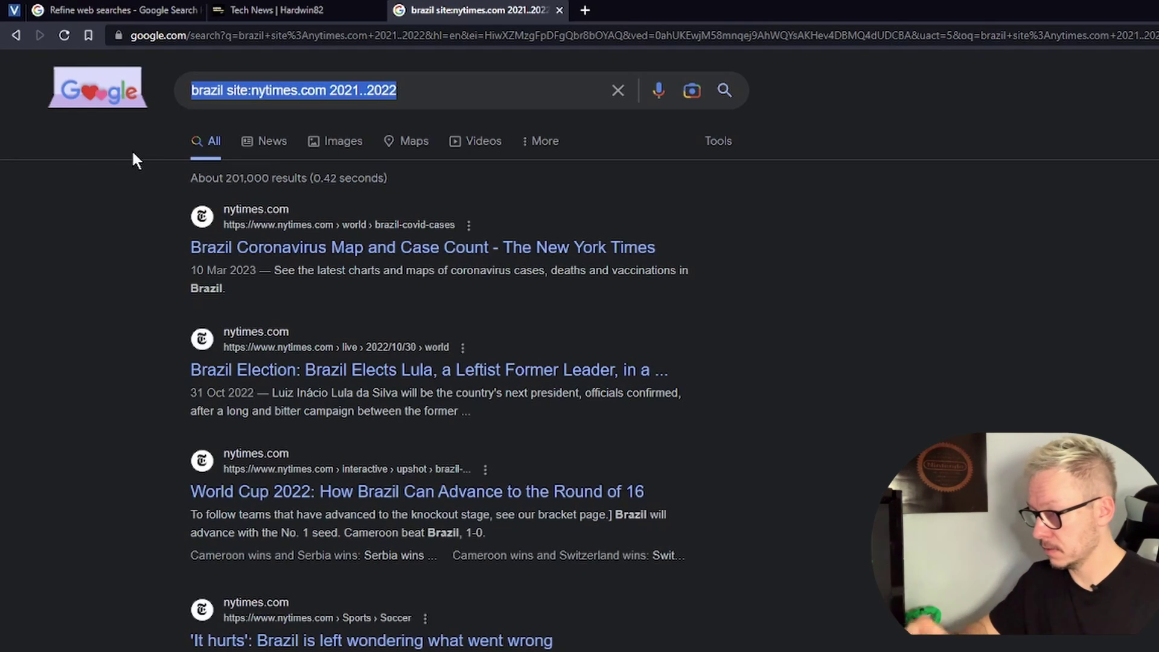
- Replace the brazil query with 'inurl:', view the Hardwin82 home page, then return to Google
type("inurl:")
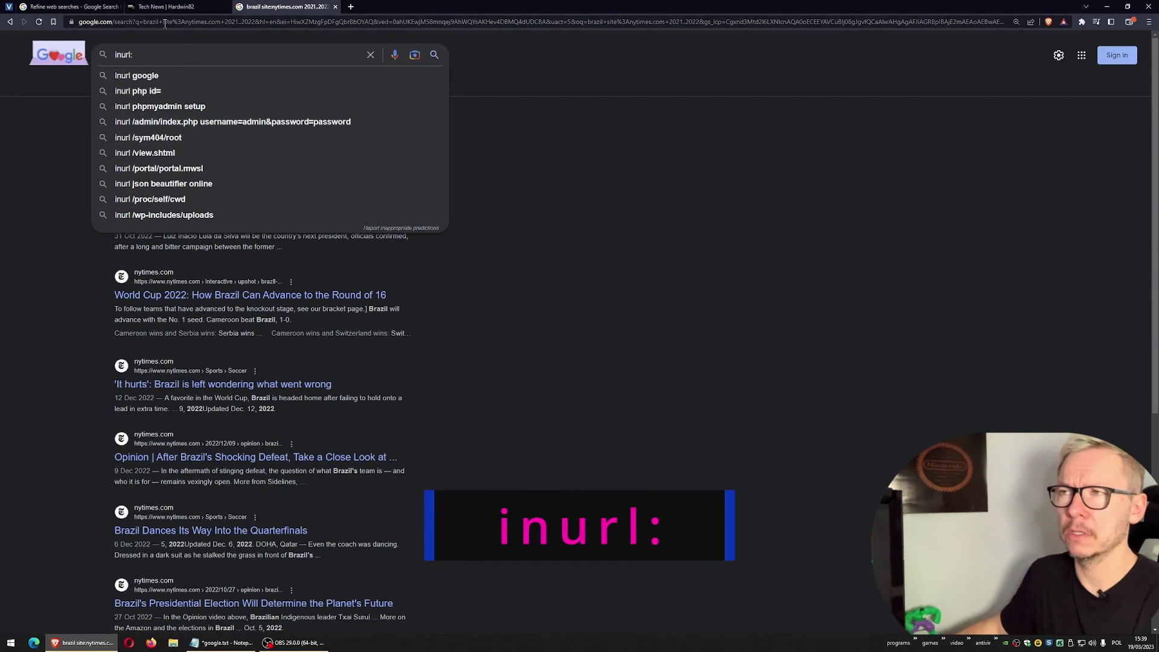
left_click(268, 10)
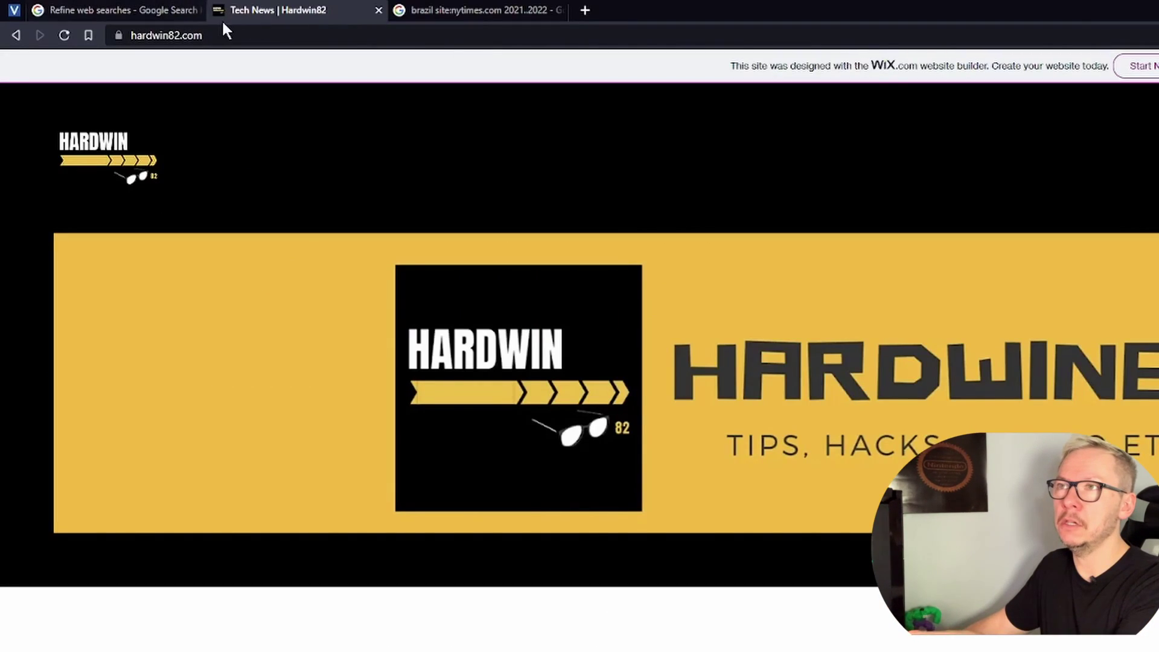
left_click(438, 9)
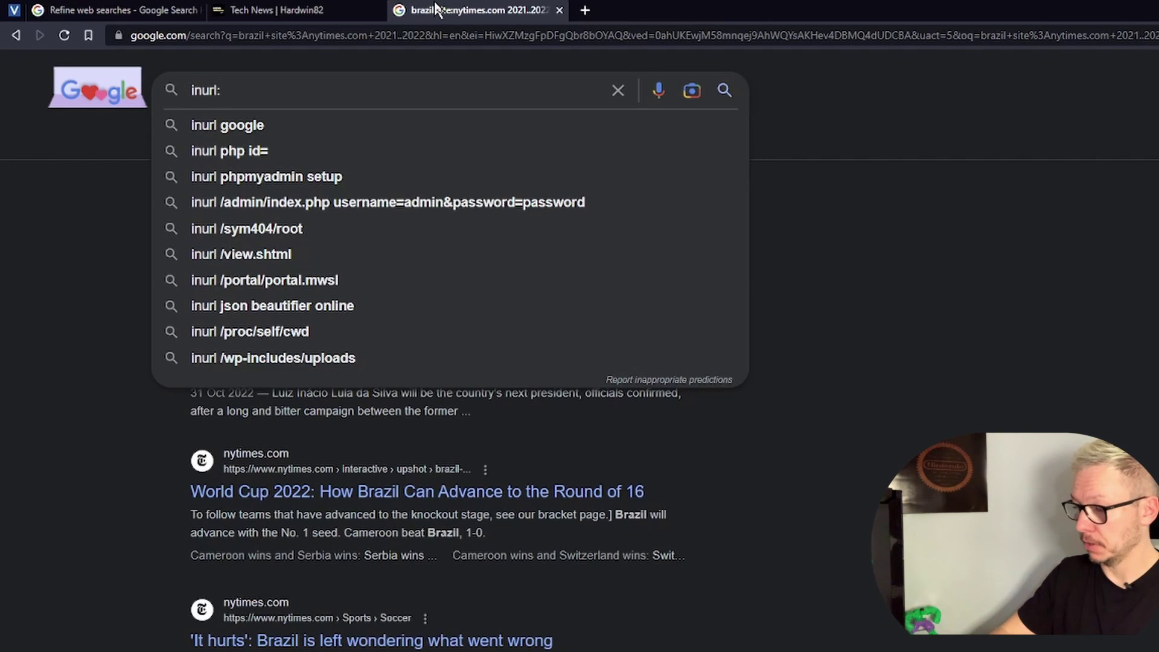
- Search 'inurl:house renovation', open the Homebuilding & Renovating guide, then return to the results
type("house renovation")
key("Return")
scroll(94, 574, "down", 8)
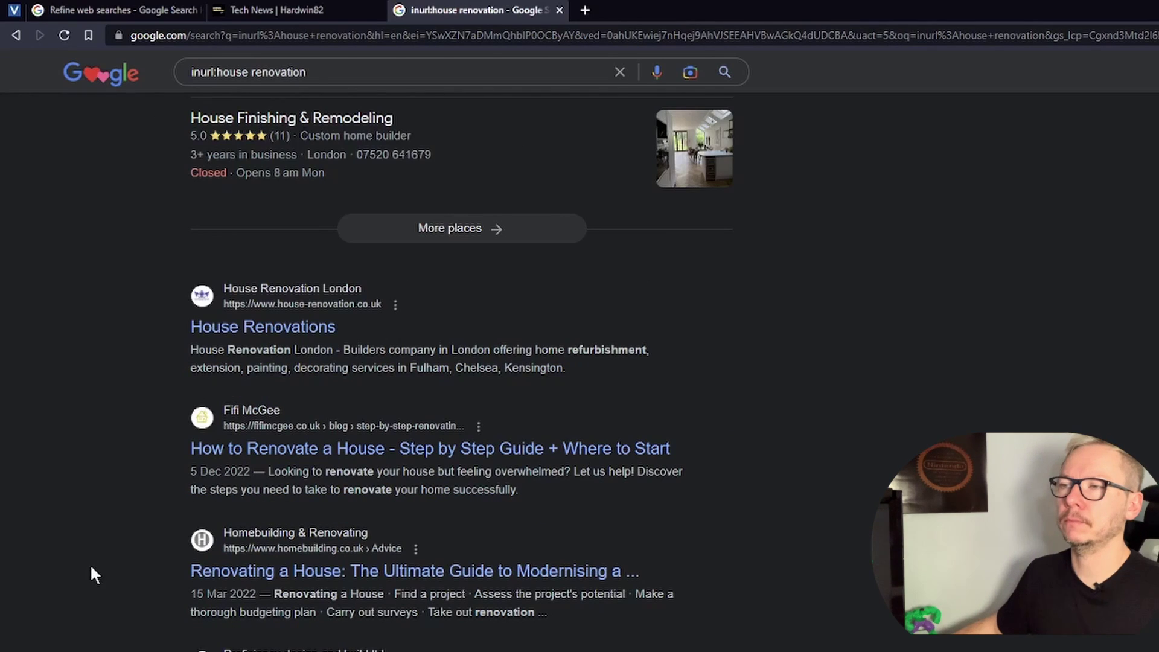
left_click(280, 574)
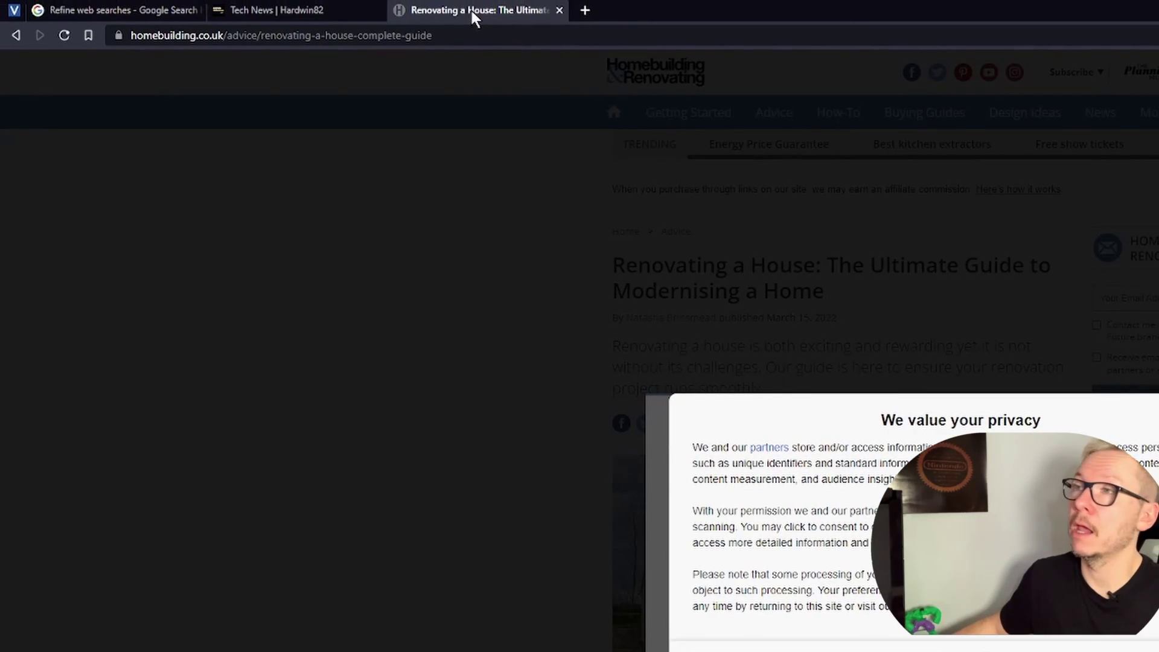
left_click(16, 35)
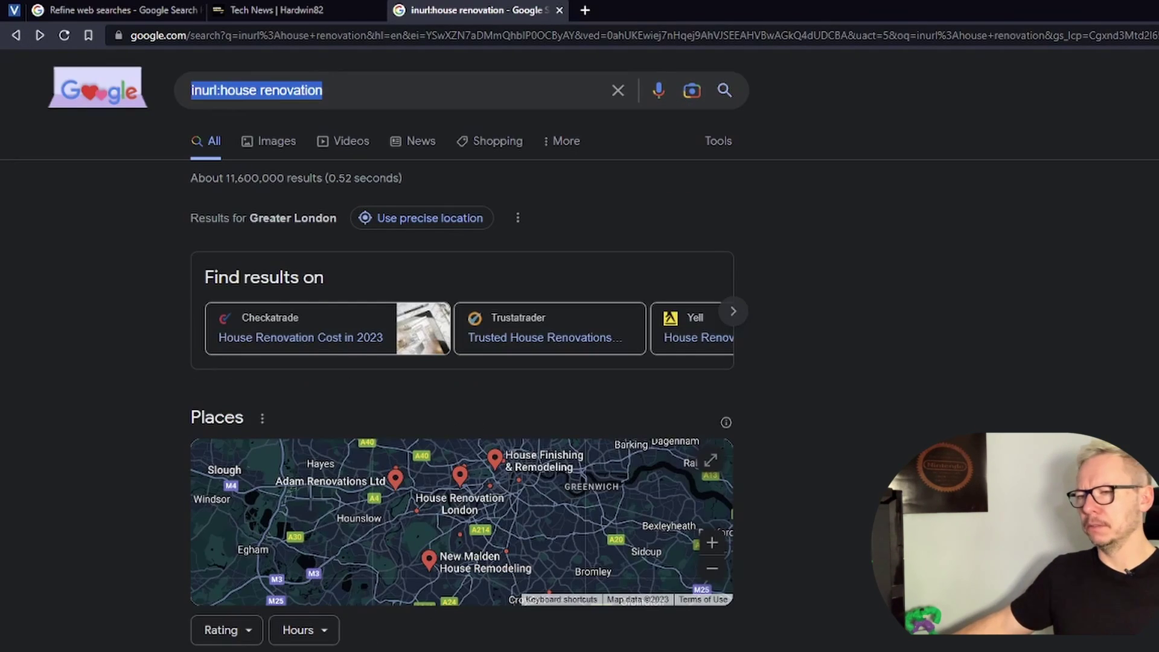
type("movies:smile")
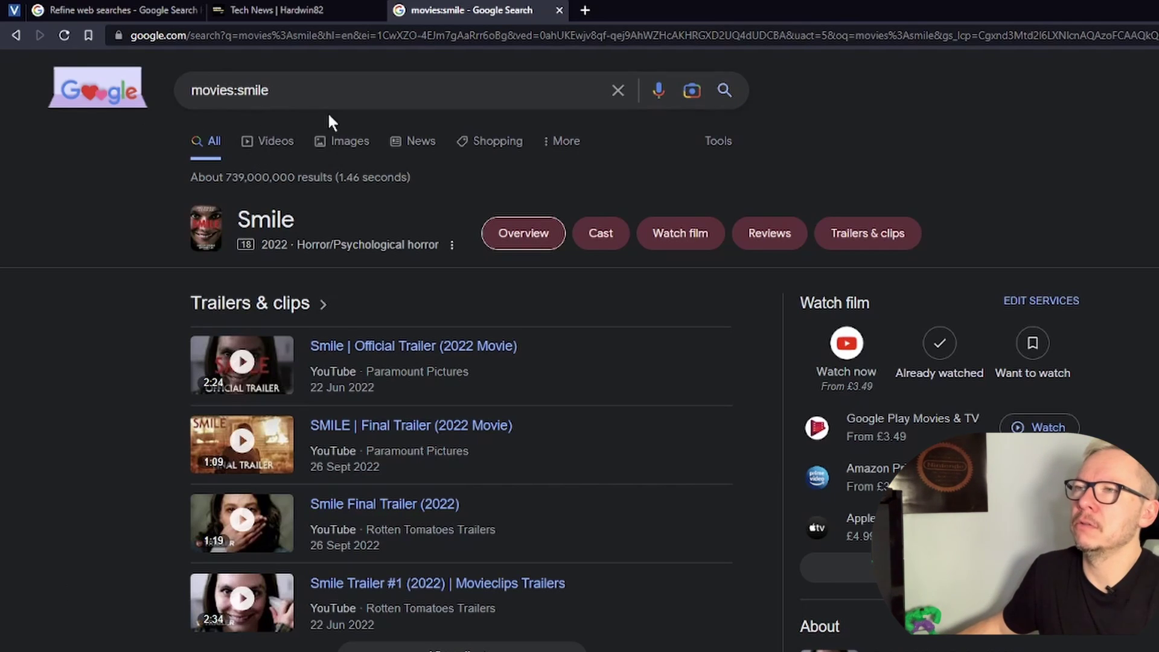
scroll(580, 363, "down", 10)
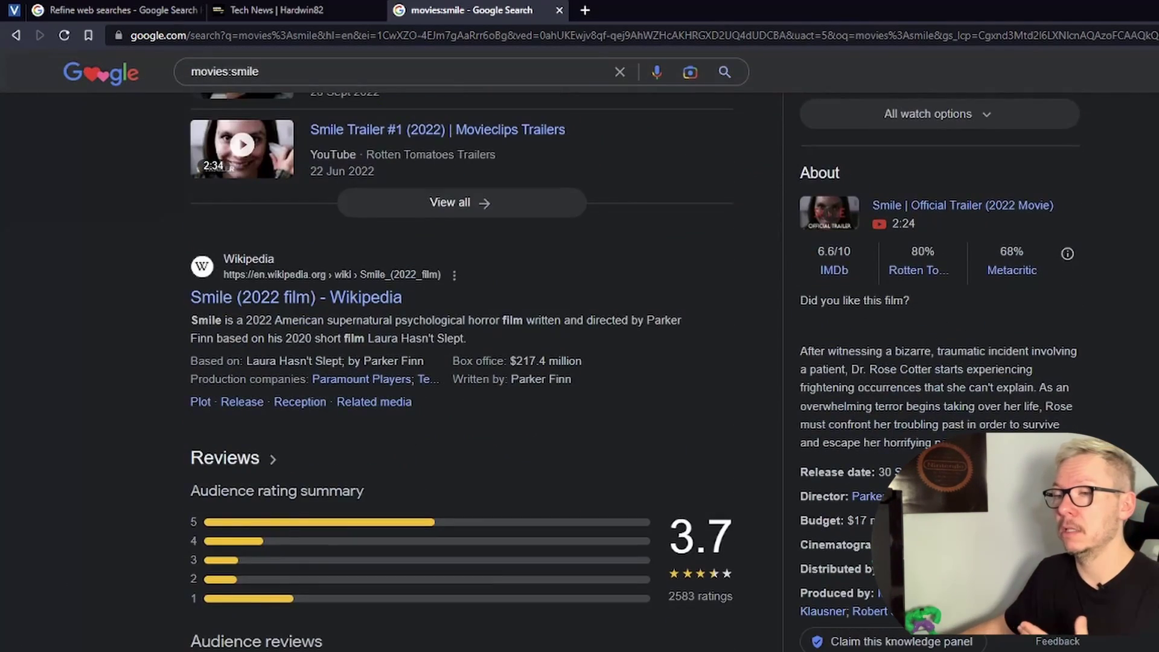
scroll(48, 640, "up", 10)
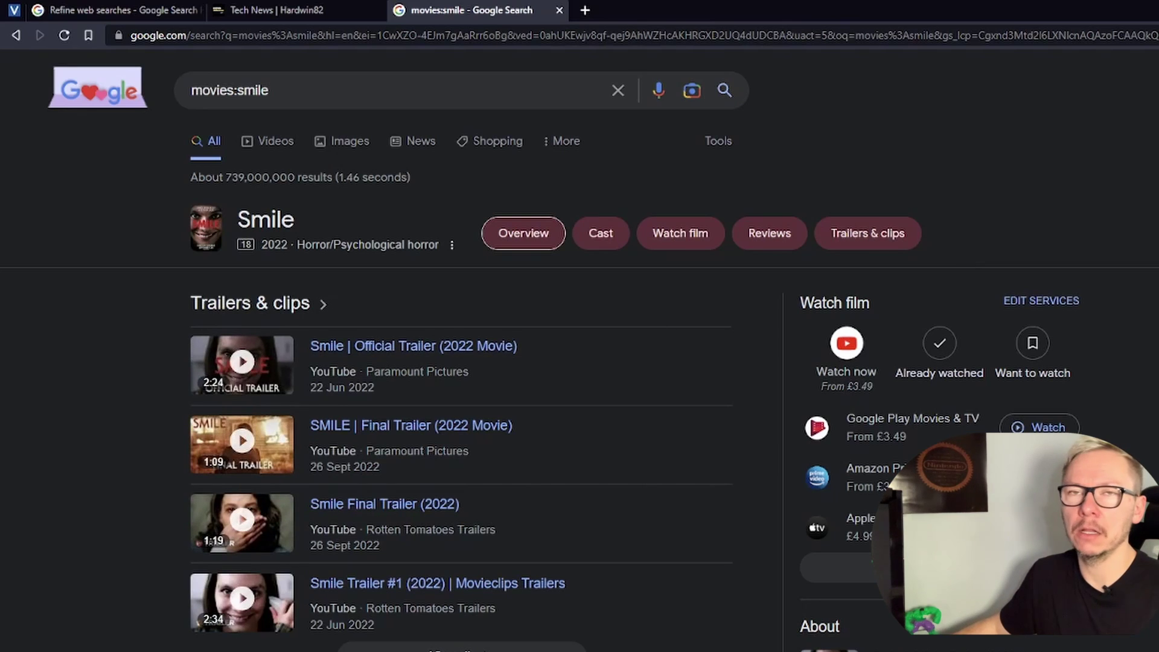
scroll(344, 447, "down", 3)
scroll(459, 362, "down", 6)
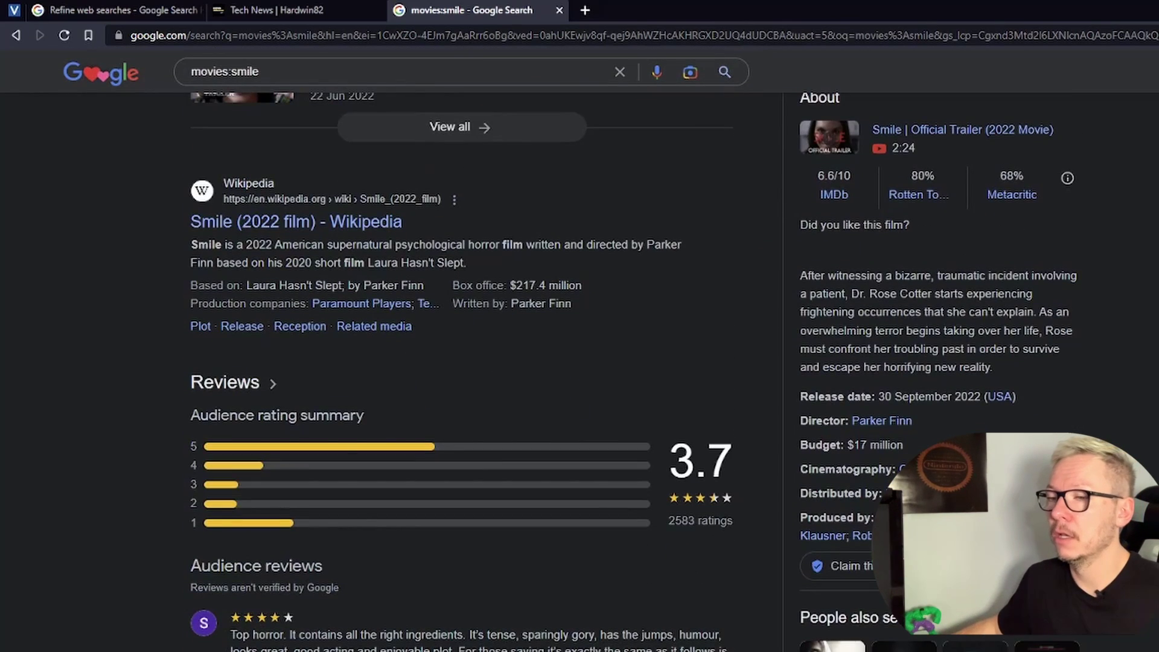
scroll(459, 363, "up", 9)
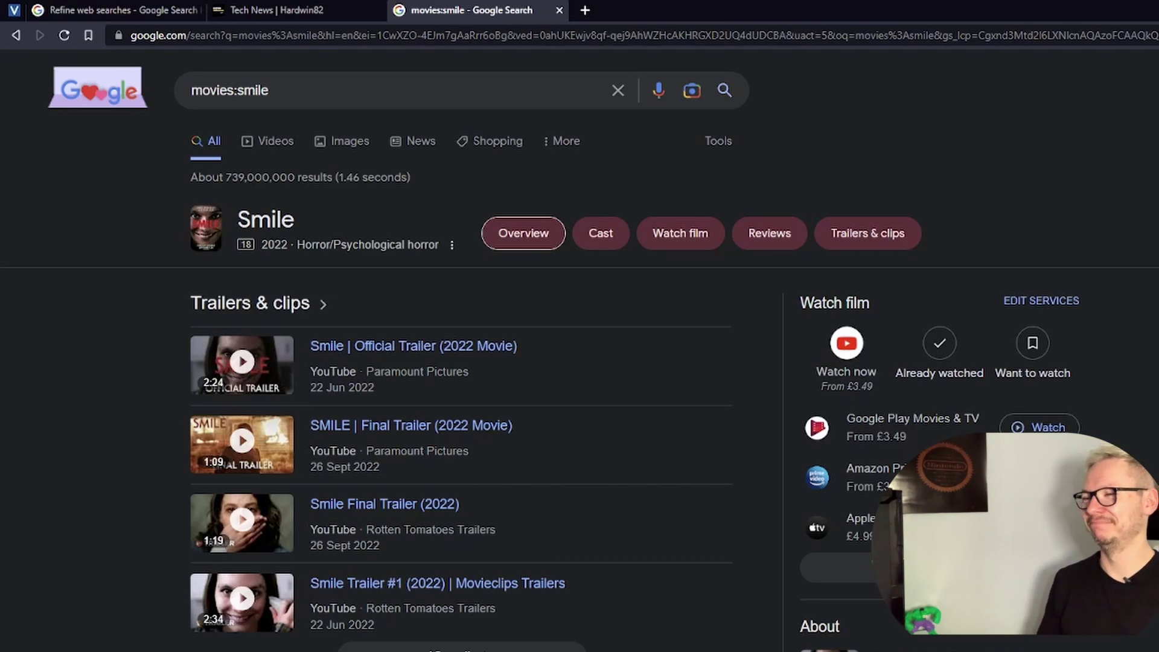
- Replace the movies:smile query with 'link:hardwin82.com', search, and browse the referencing pages
key("slash")
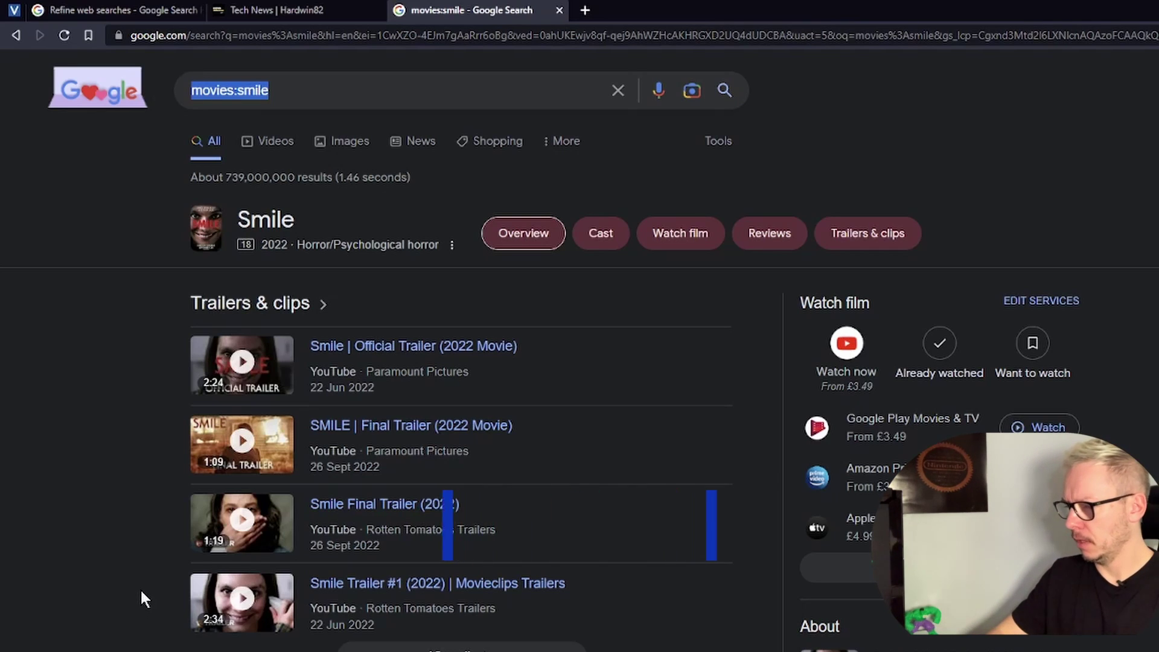
type("link:")
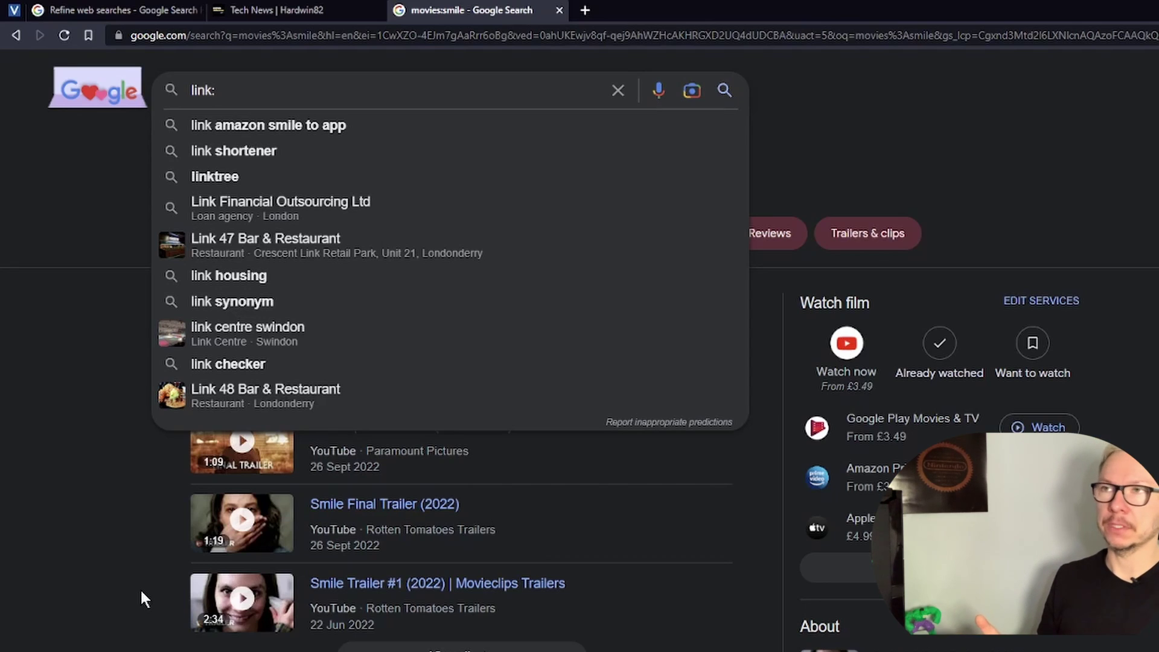
type("hardwin8")
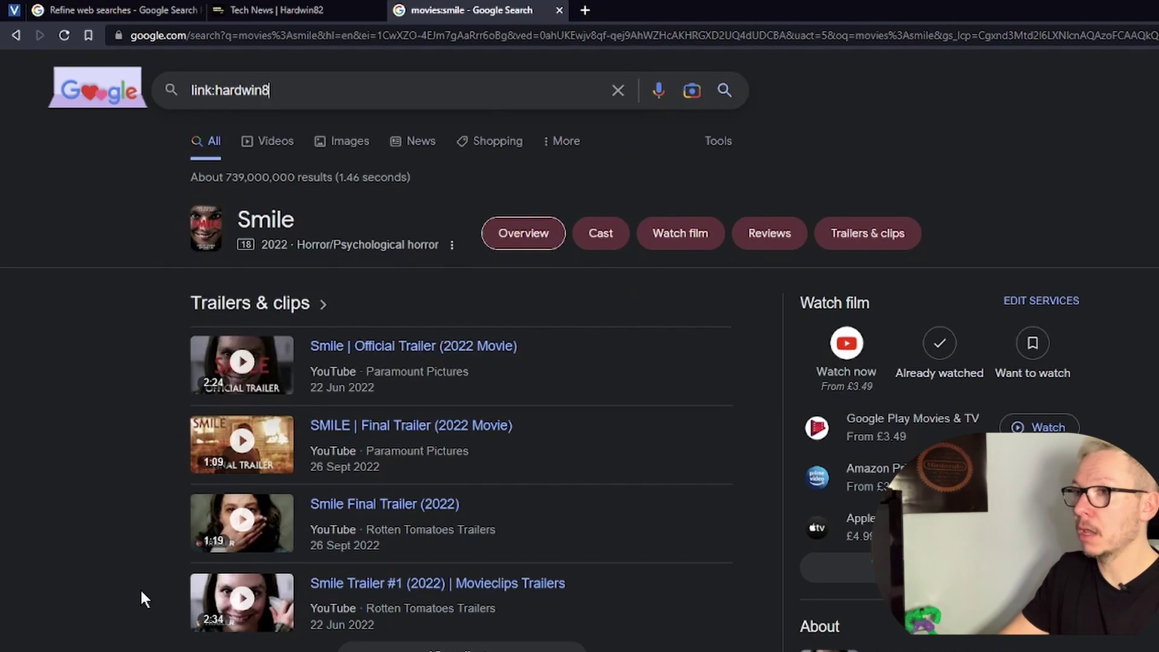
type("2.com")
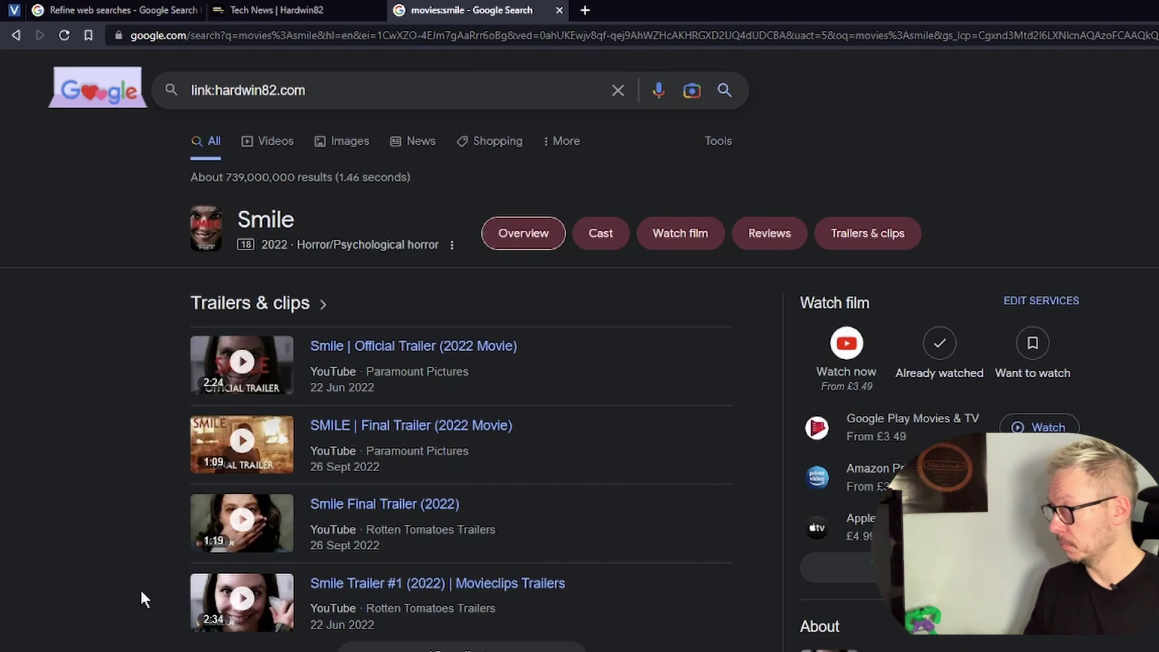
key("Return")
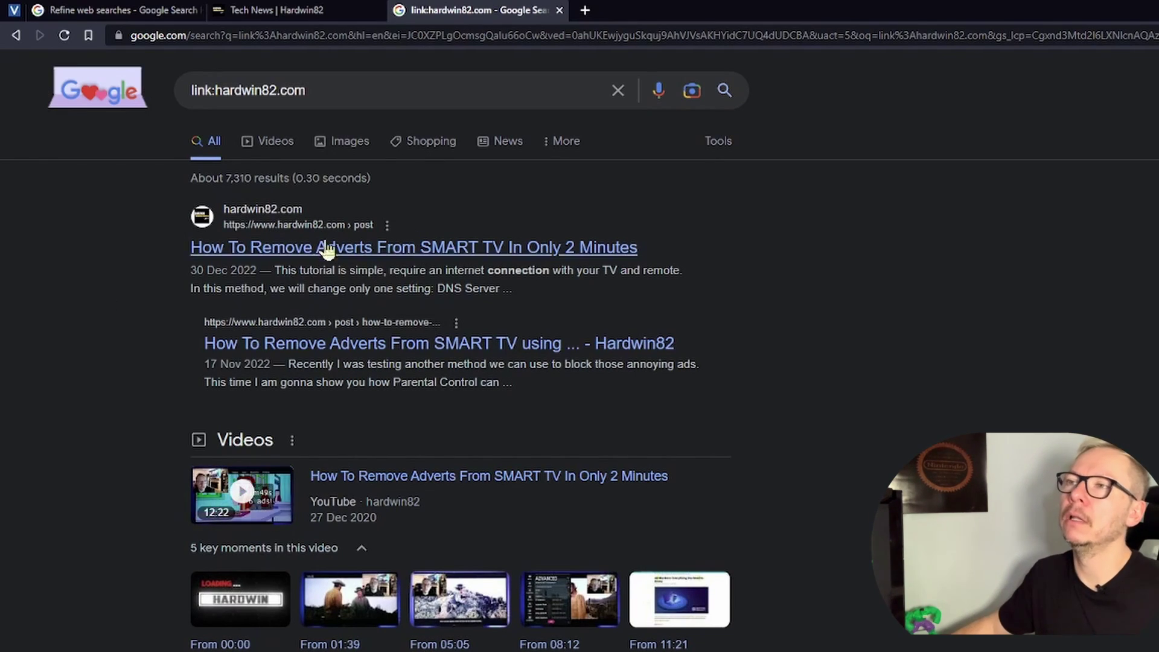
scroll(181, 480, "down", 1)
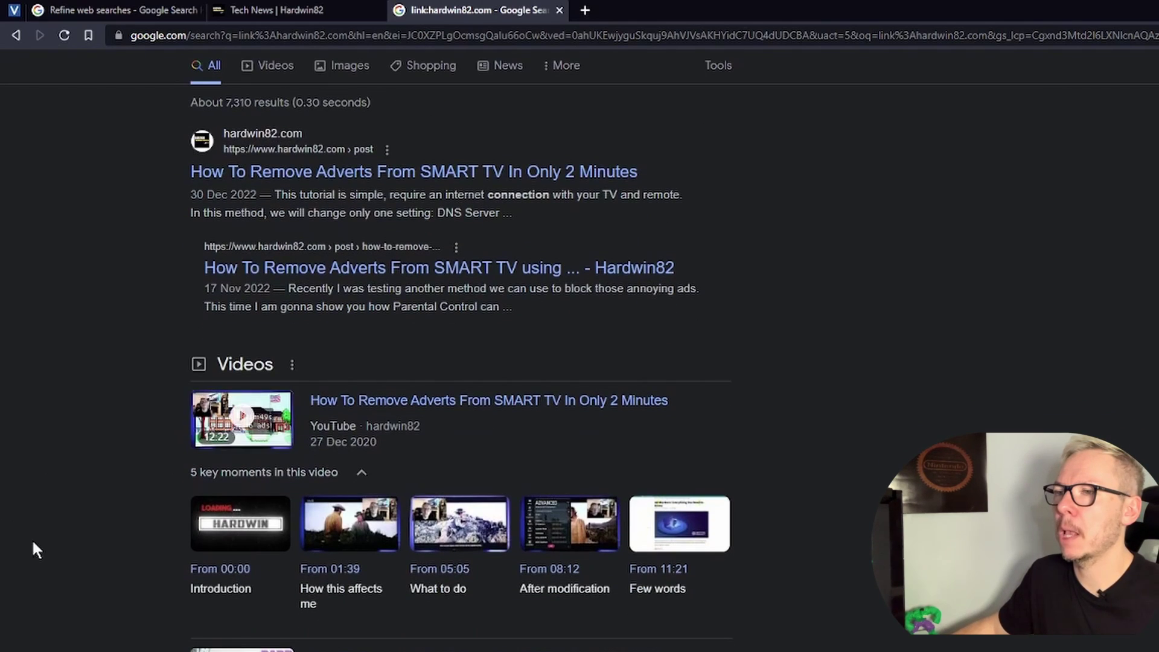
scroll(37, 541, "down", 1)
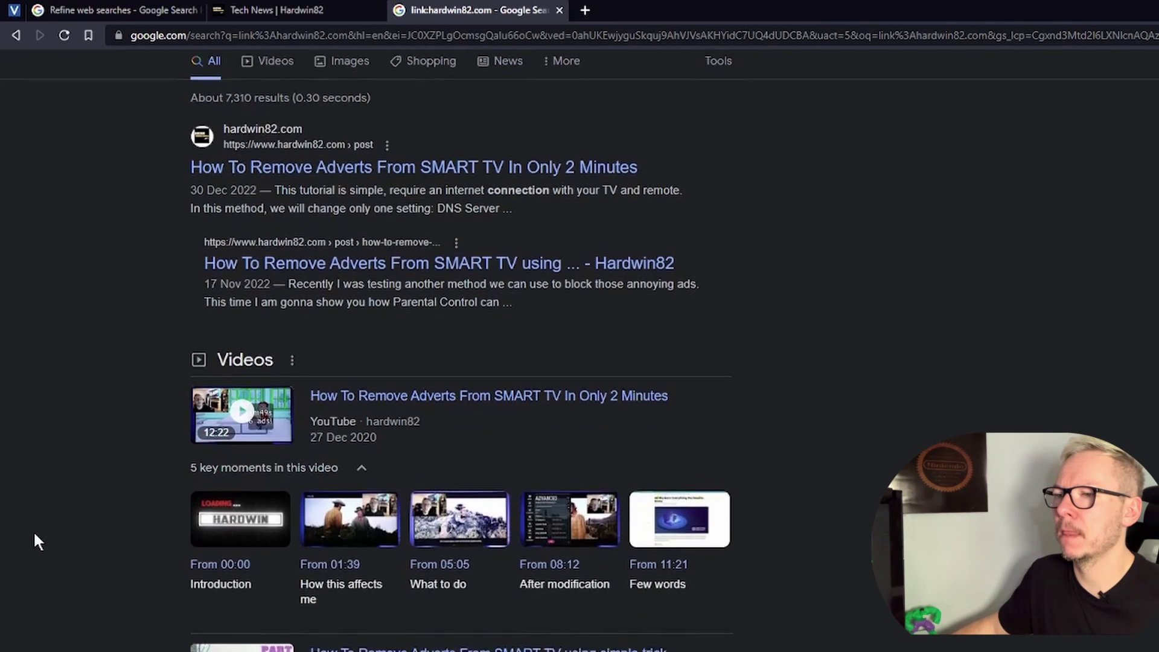
scroll(36, 541, "down", 3)
scroll(151, 617, "down", 2)
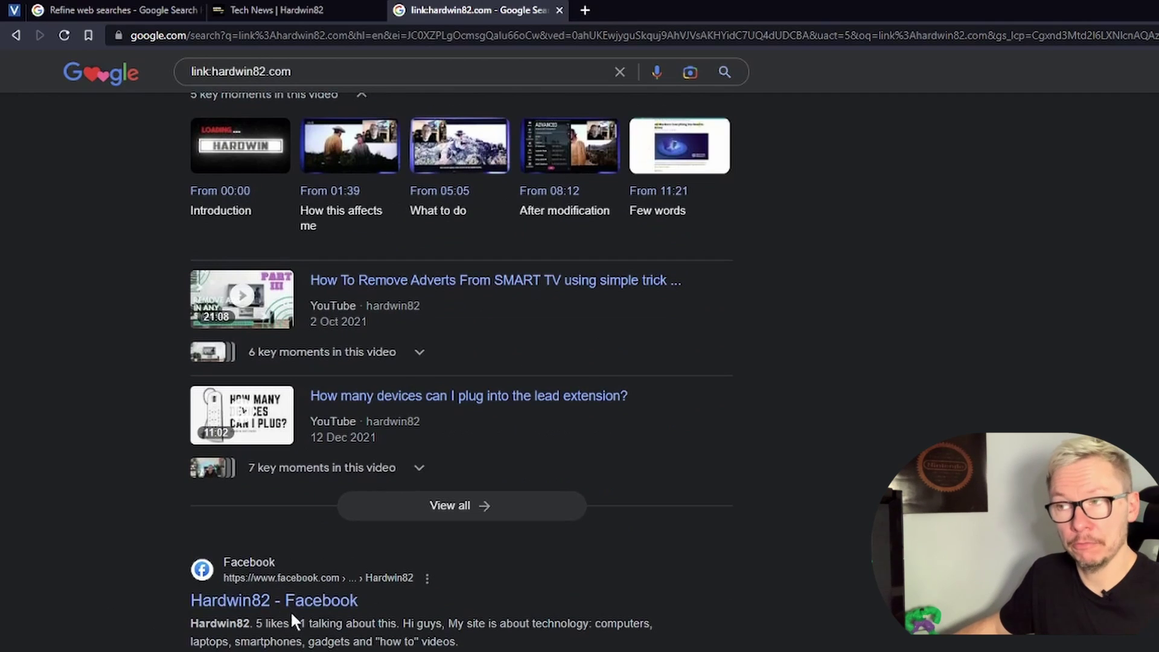
scroll(561, 607, "down", 2)
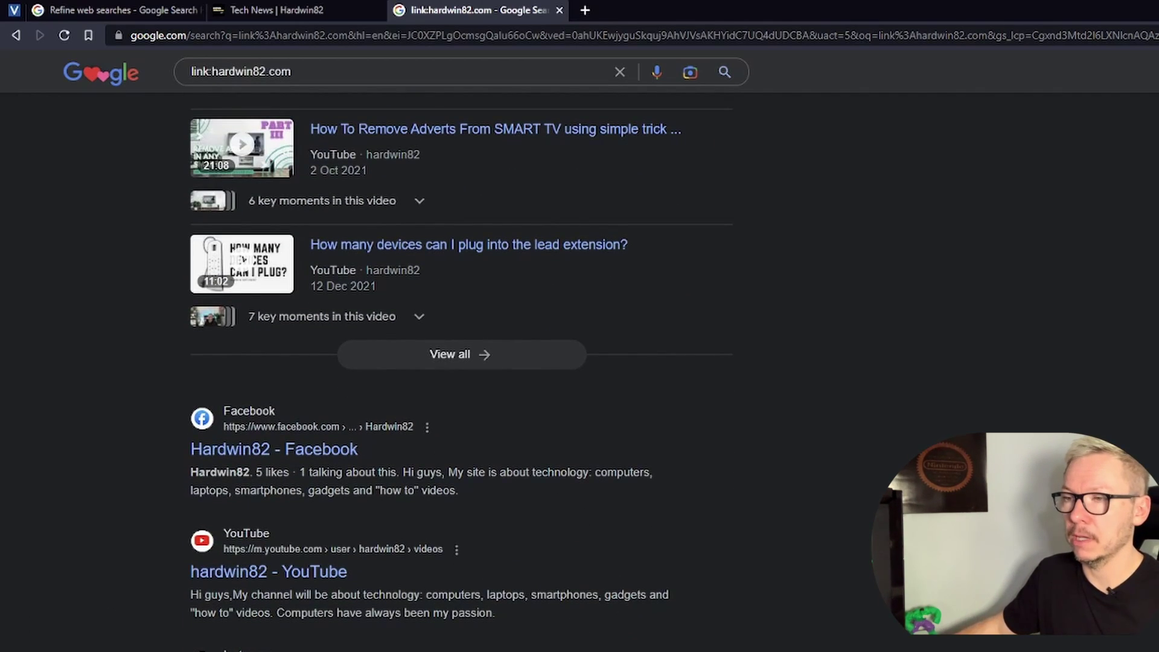
scroll(459, 371, "down", 6)
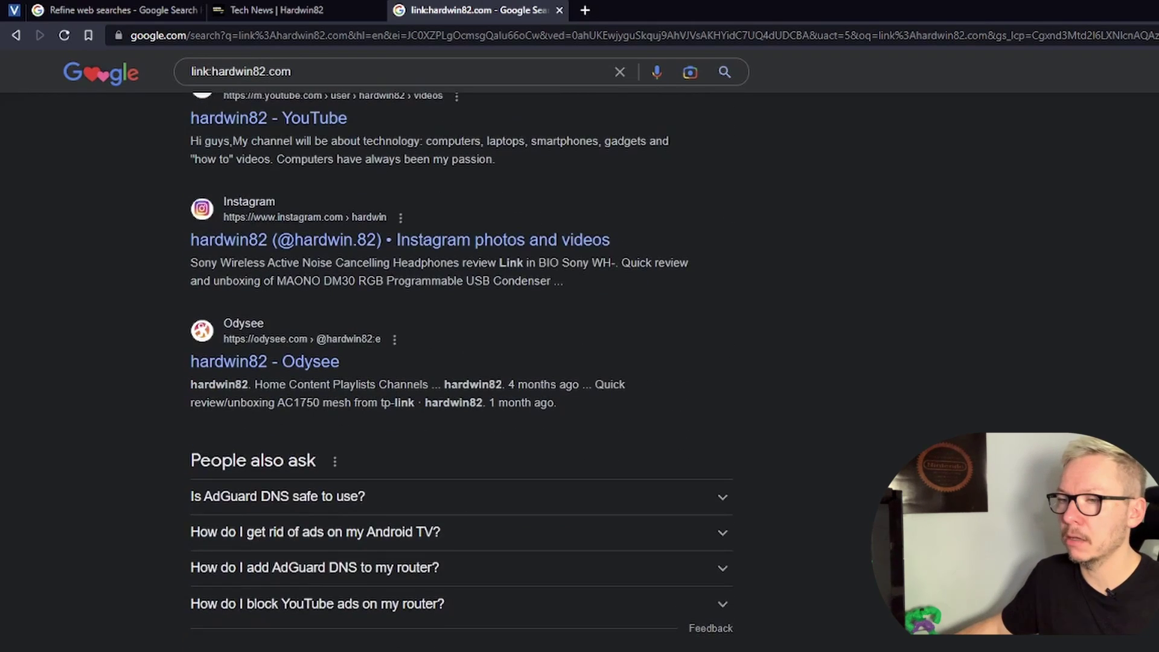
scroll(293, 631, "down", 5)
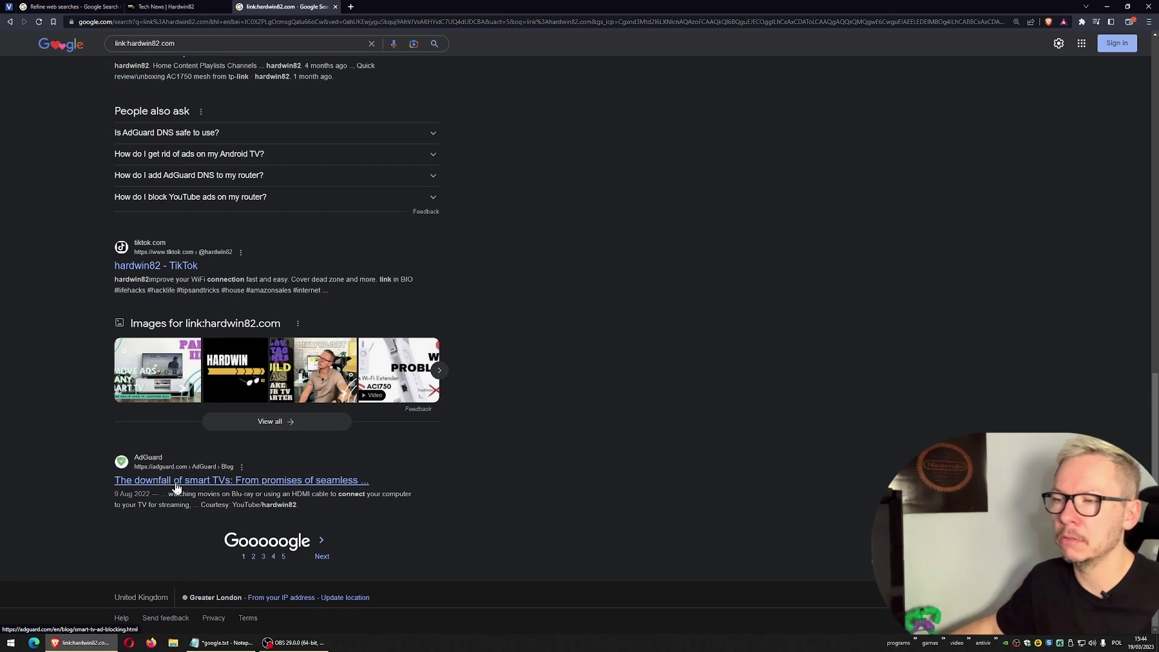
- Open the AdGuard smart TV article and find 'hardwin' in its text
left_click(151, 483)
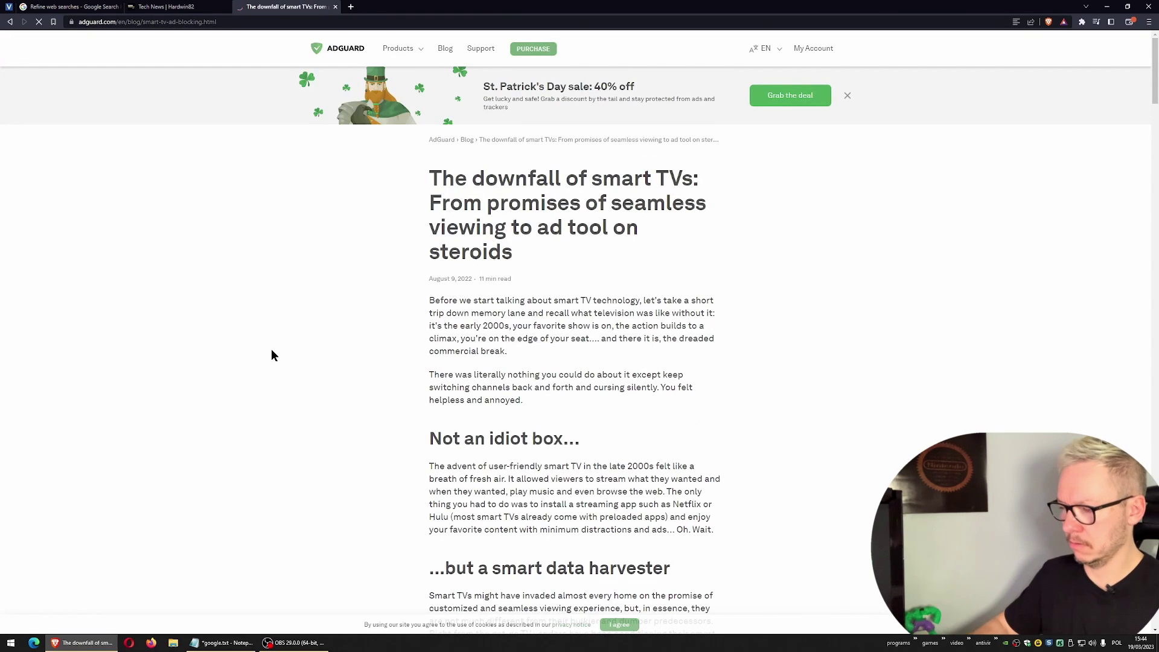
key("ctrl+f")
type("hardwin")
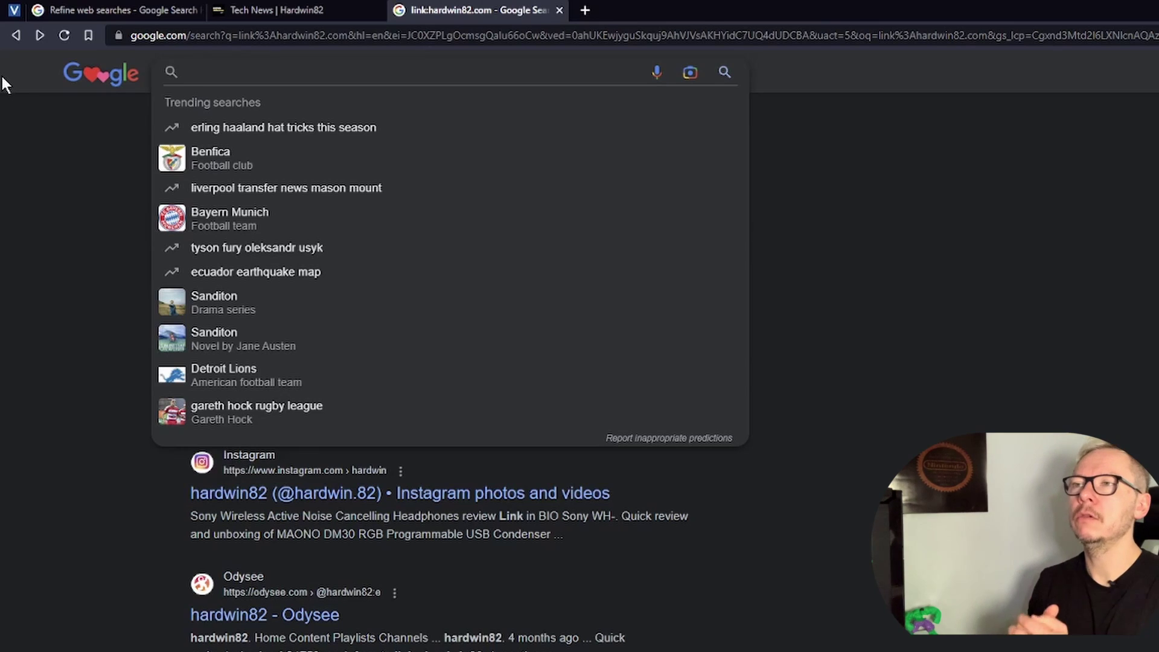
- Search 'best camera for youtube videos or best camera for vlogging' using the vlogging suggestion
type("b")
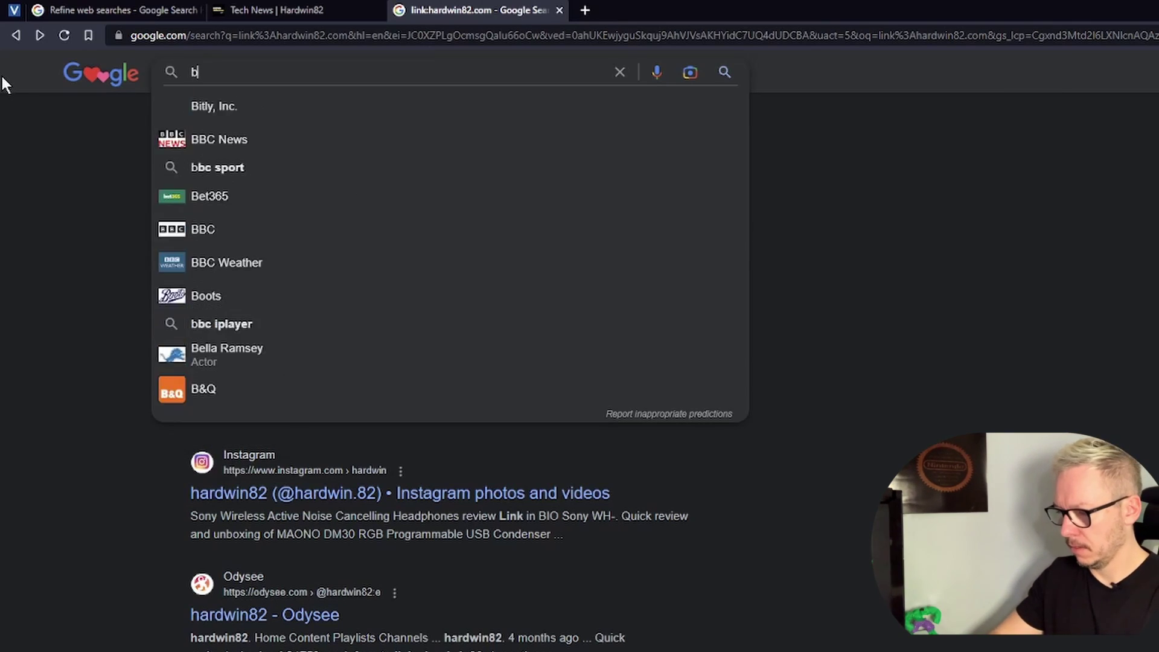
type("est camera for ")
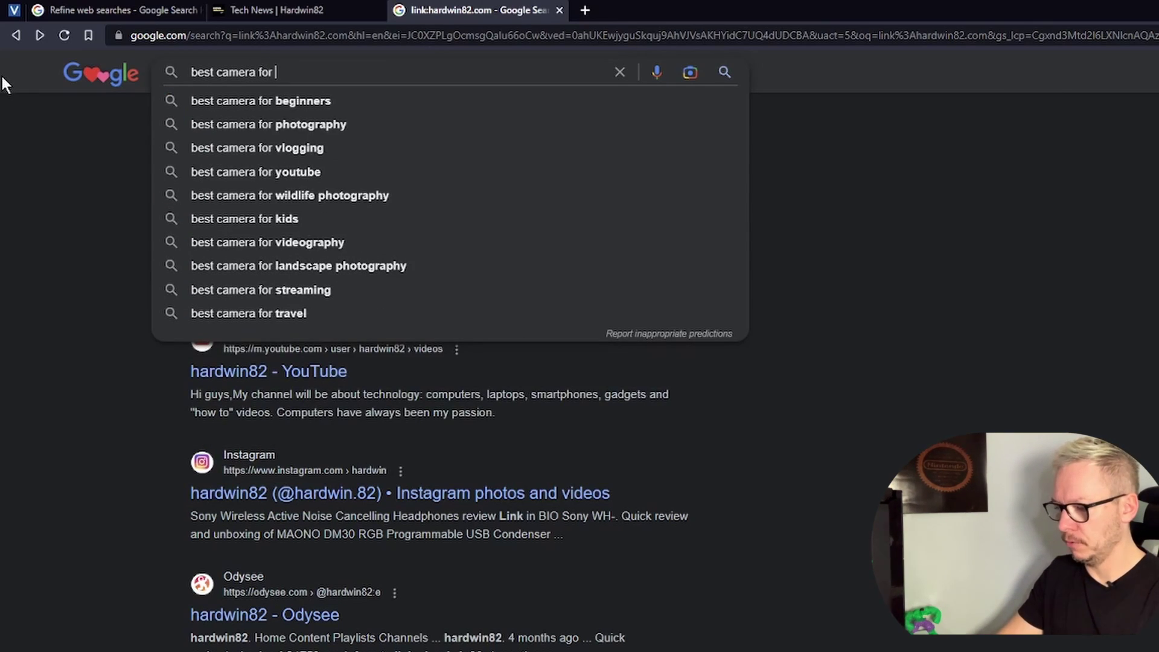
type("youtube vi")
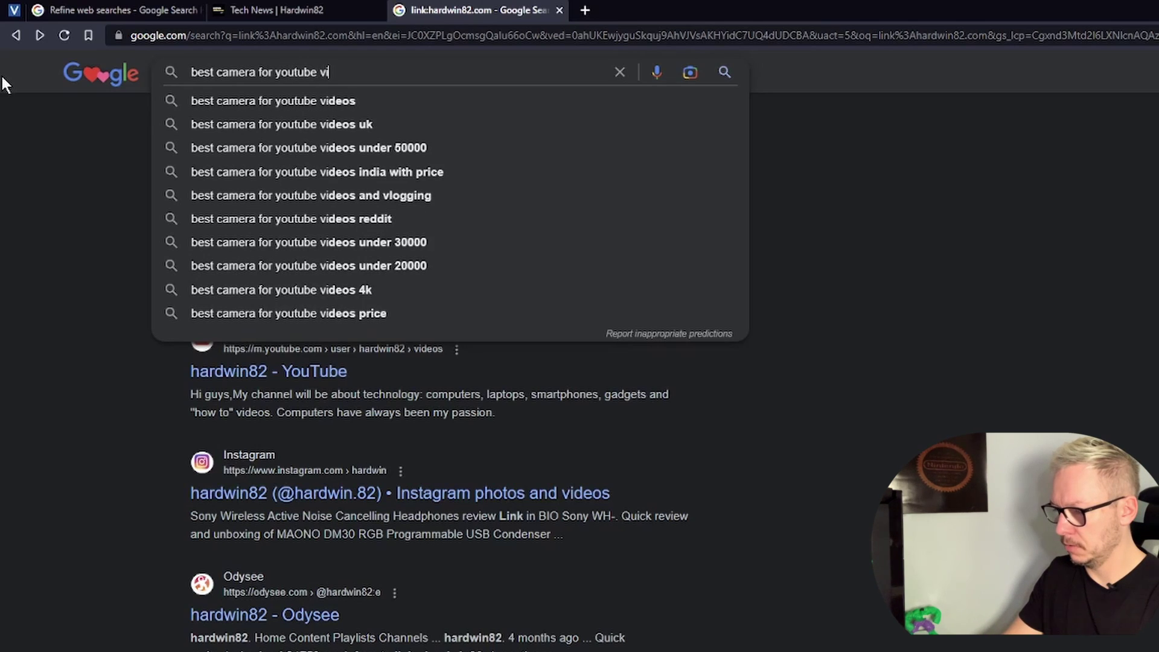
type("deos")
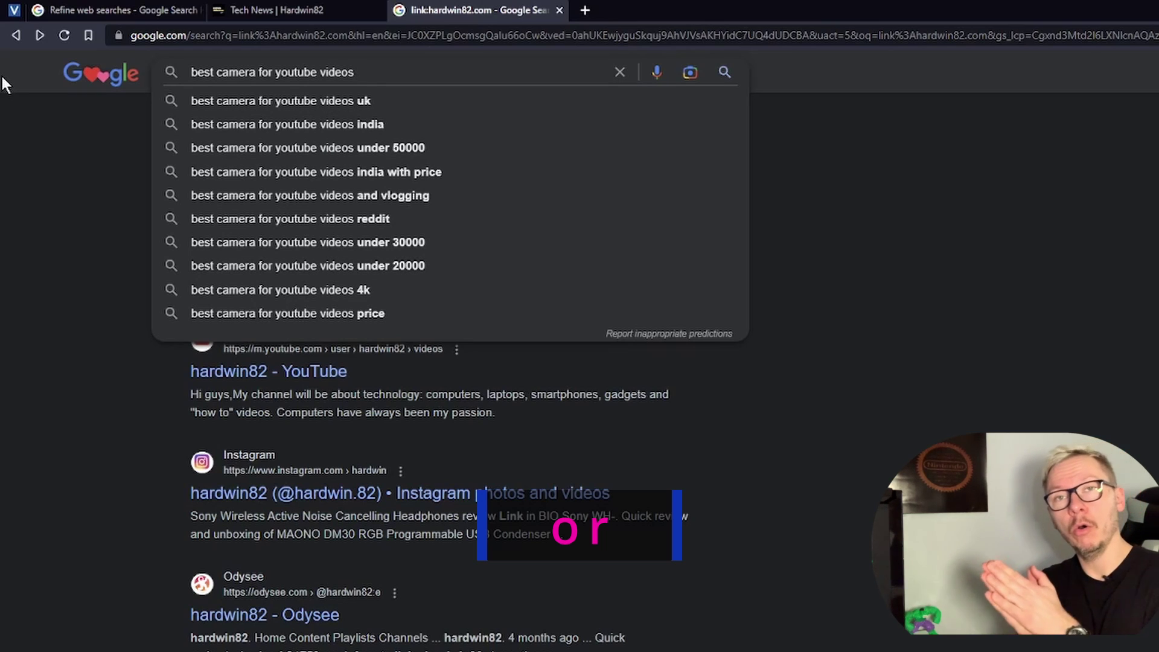
type(" or ")
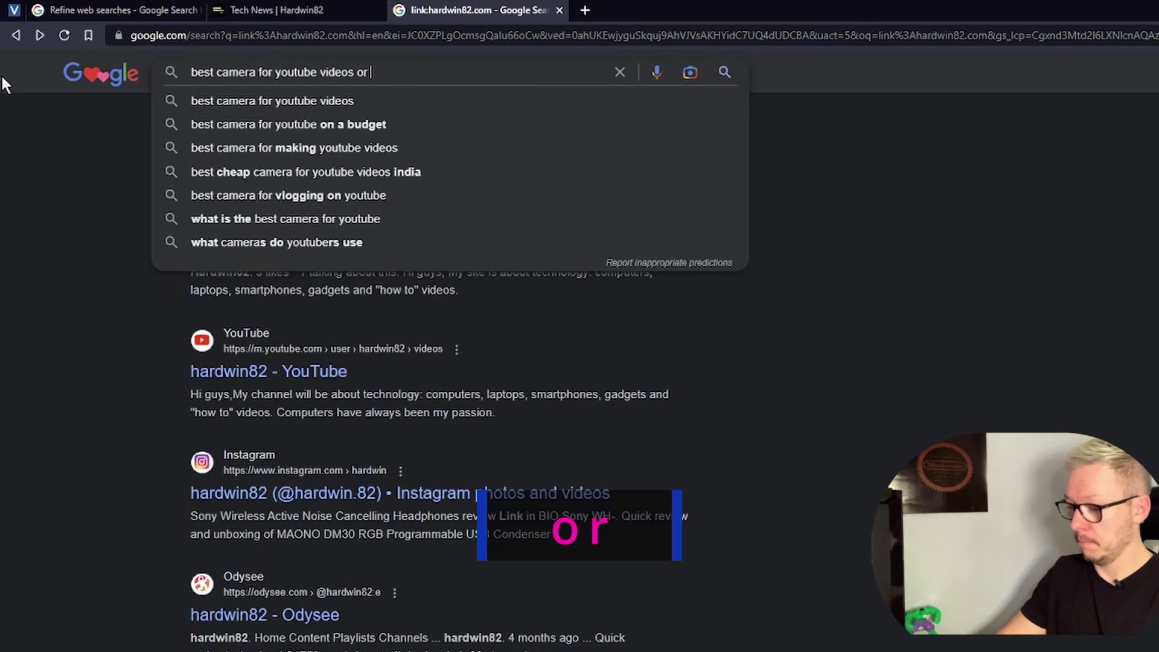
type("best camera ")
type("for vlog")
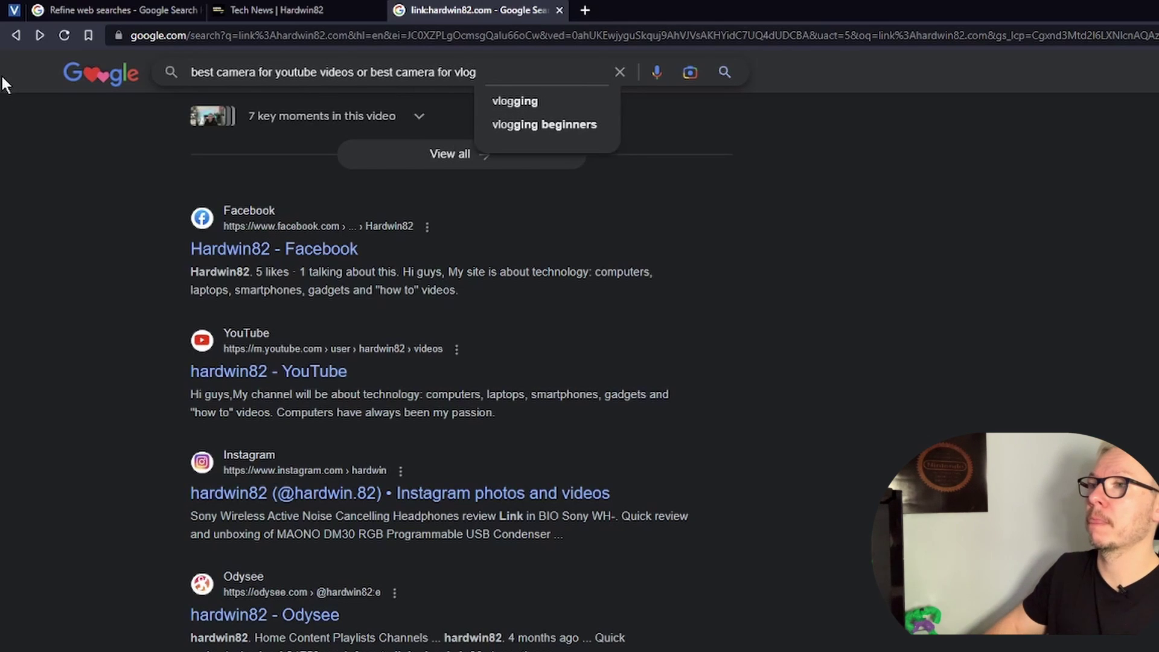
key("Down")
key("Return")
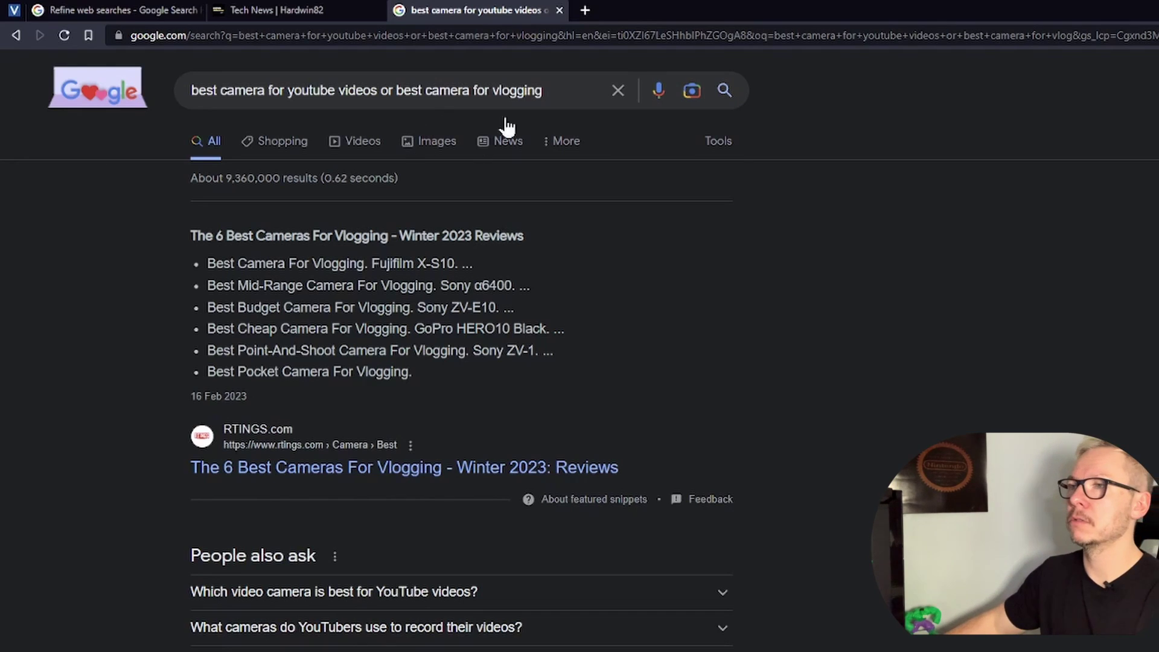
- Wrap each of the two camera phrases in quotation marks and rerun the search
left_click(556, 90)
type("\"")
left_click(399, 90)
type("\"")
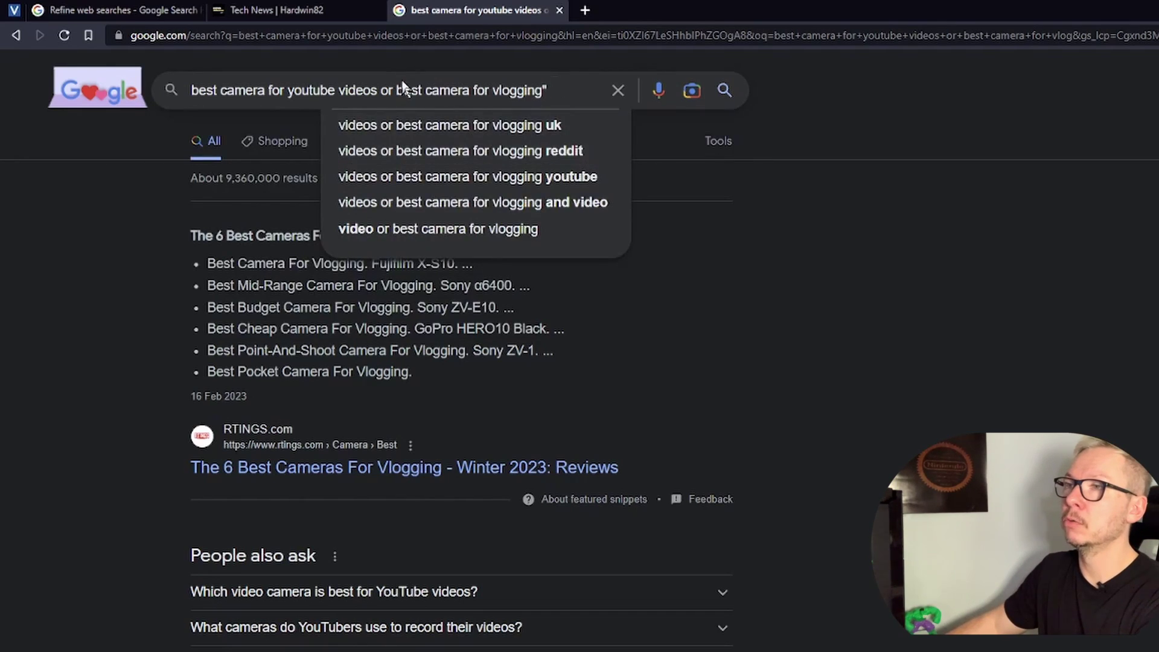
left_click(378, 90)
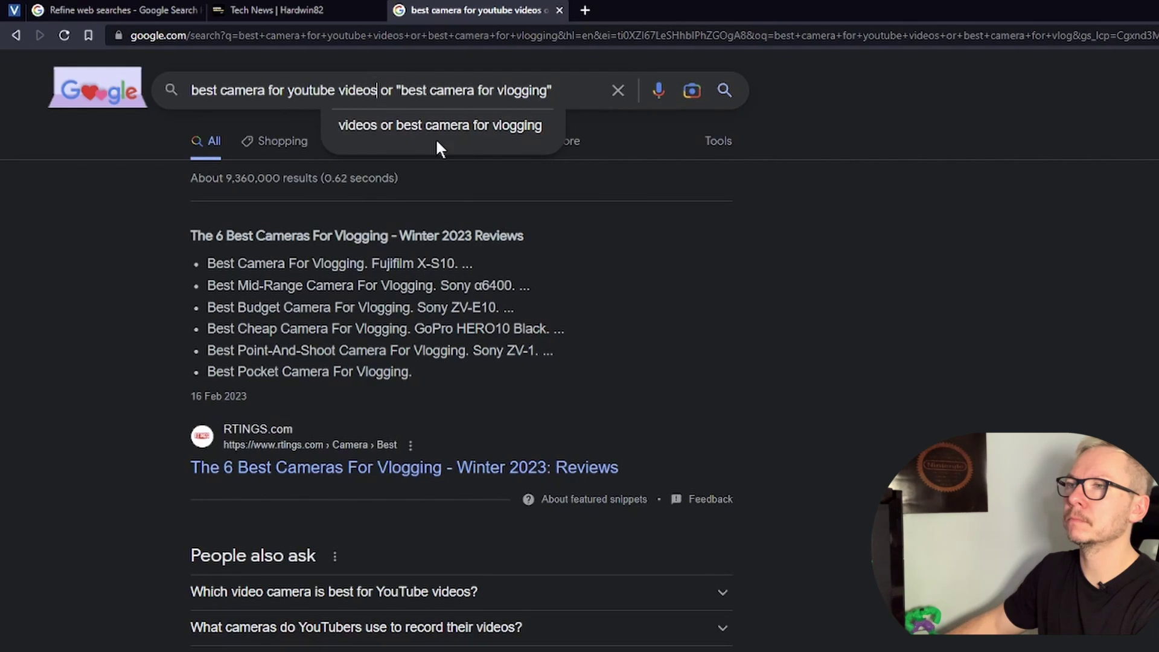
type("\"")
left_click(193, 90)
type("\"")
key("Return")
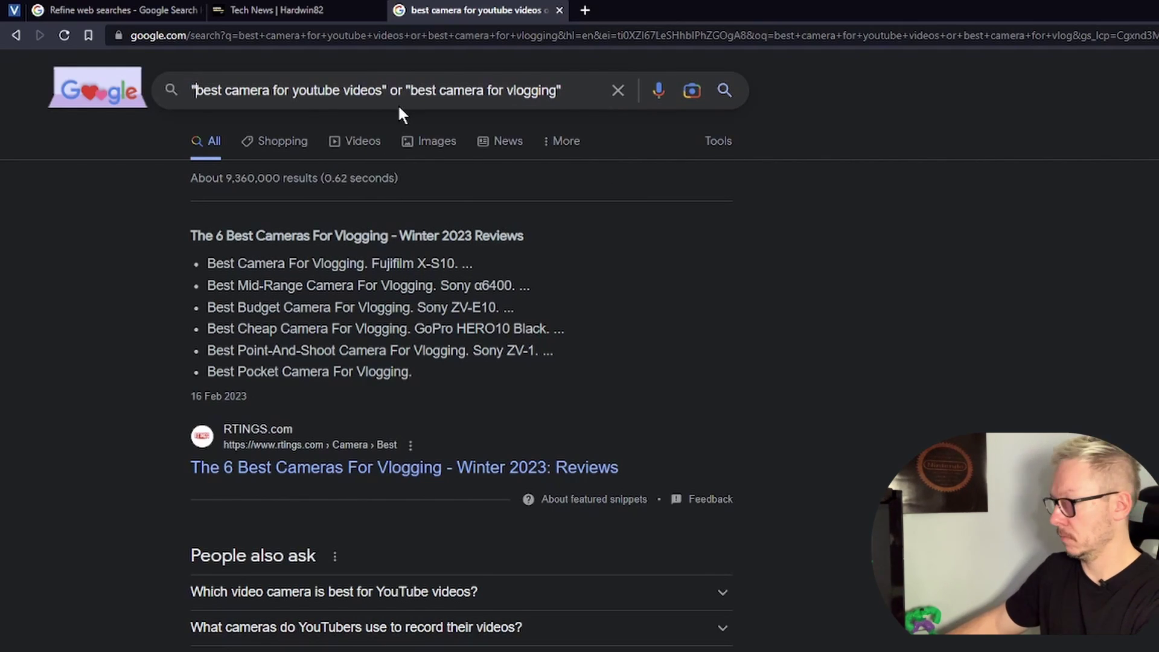